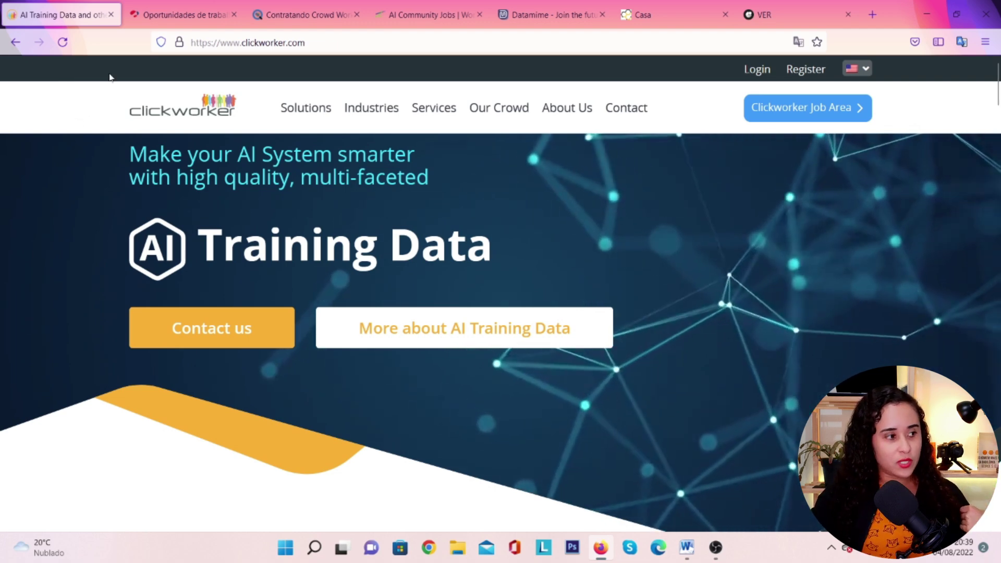
# - View the OneForma site, the Clickworker home page, the Clickworker jobs page and the UHRS landing page
pyautogui.hotkey('ctrl', 'Tab')
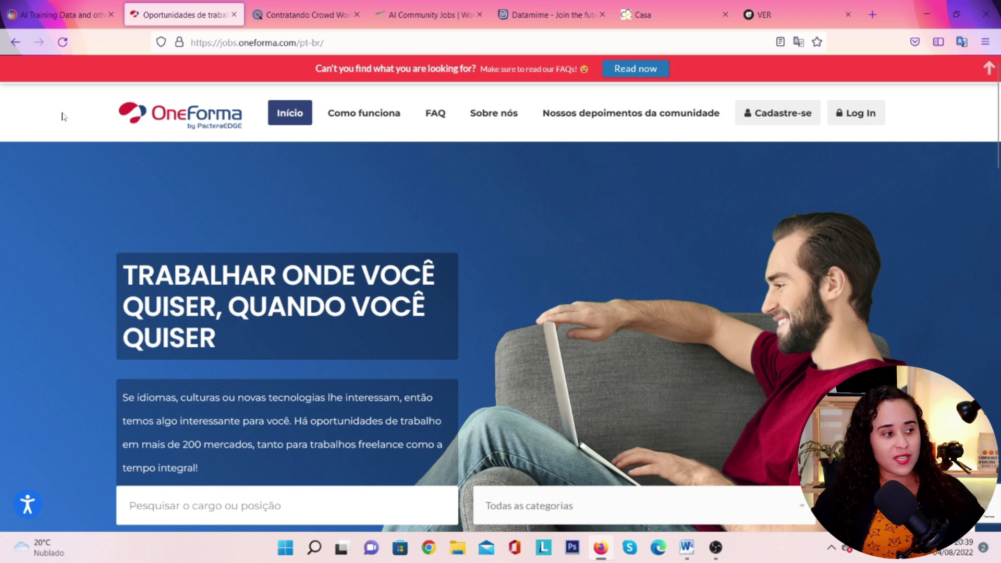
pyautogui.click(63, 16)
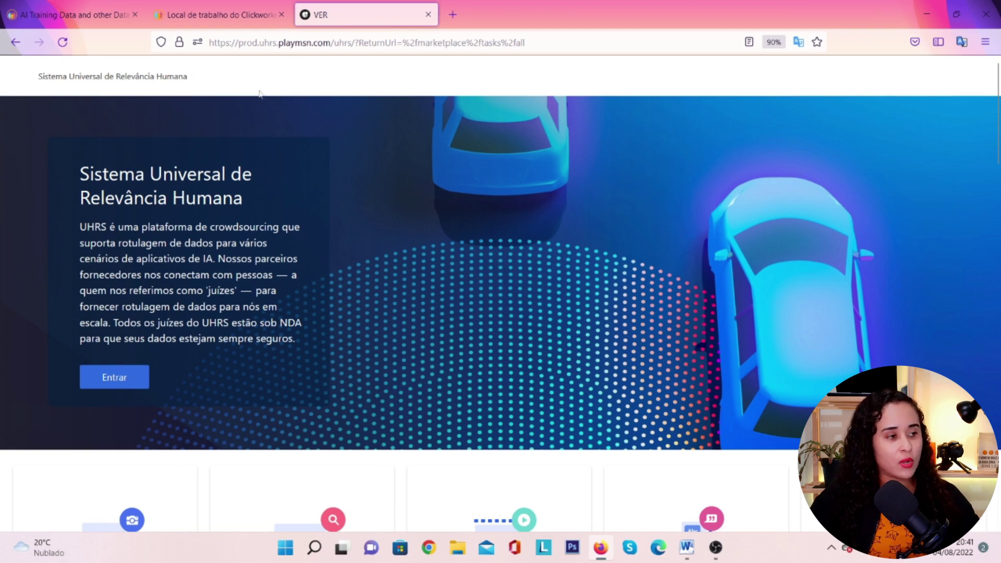
pyautogui.click(249, 20)
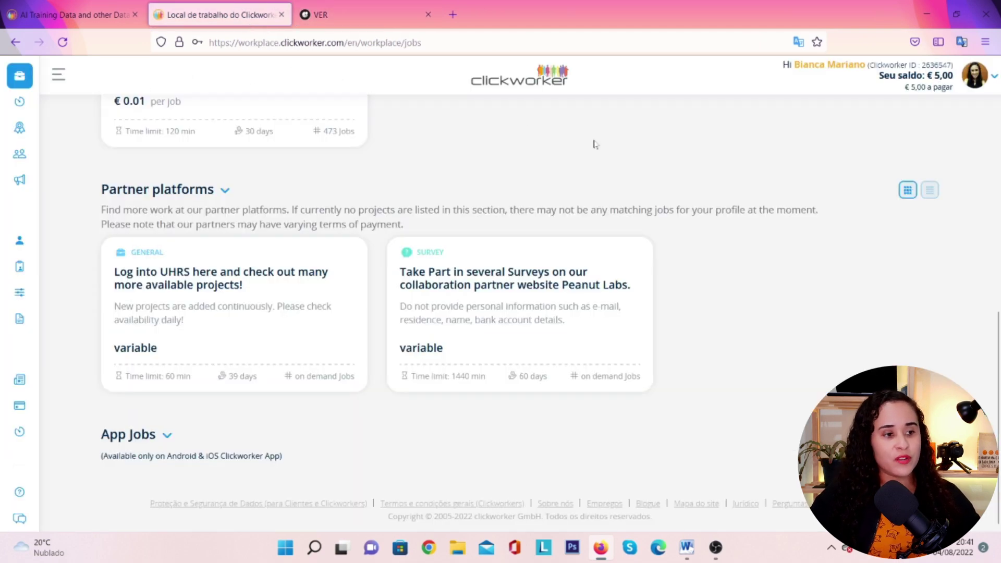
pyautogui.click(392, 21)
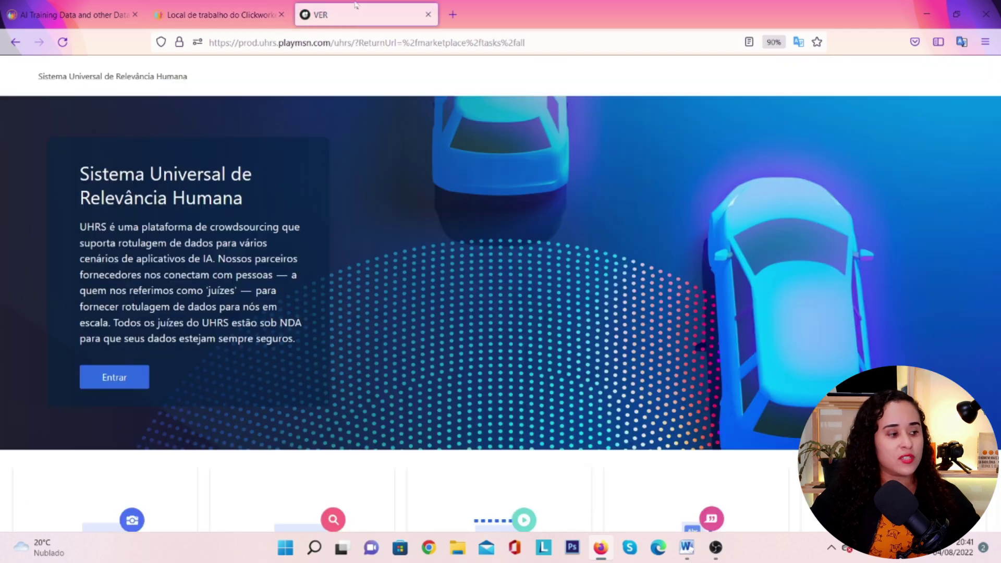
# - Open the details of the UHRS login job among Clickworker's partner platforms and start the job
pyautogui.click(238, 22)
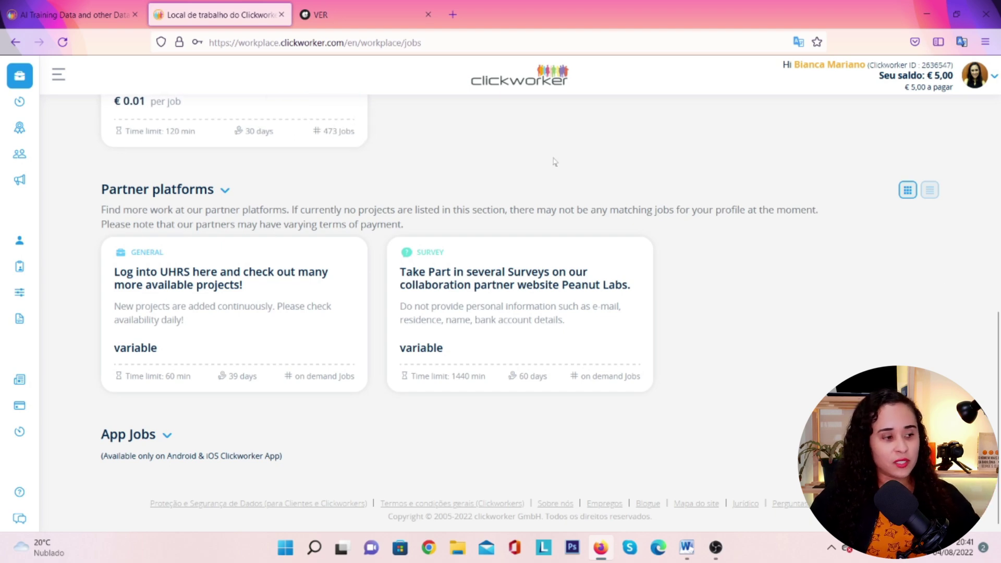
pyautogui.moveTo(252, 349)
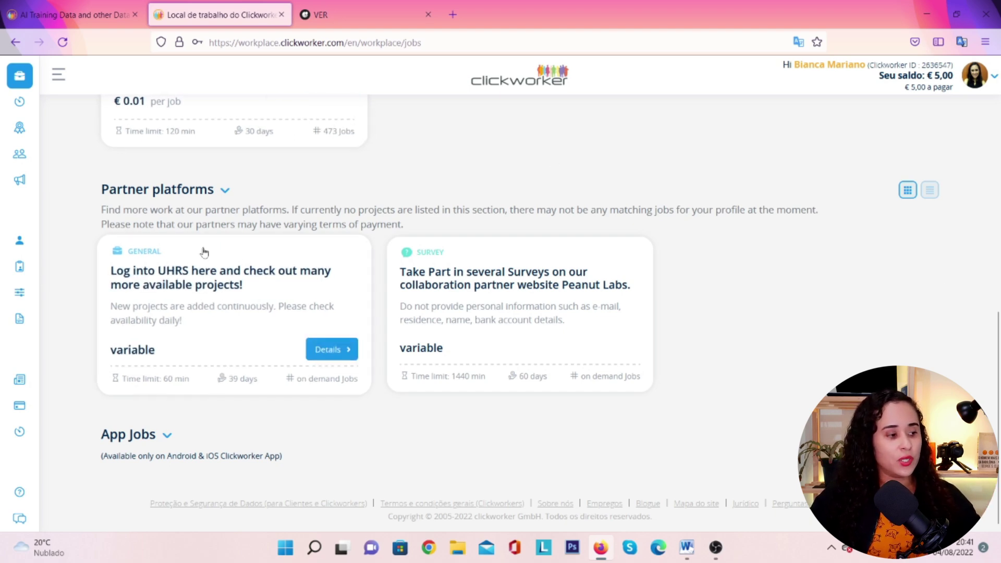
pyautogui.click(335, 350)
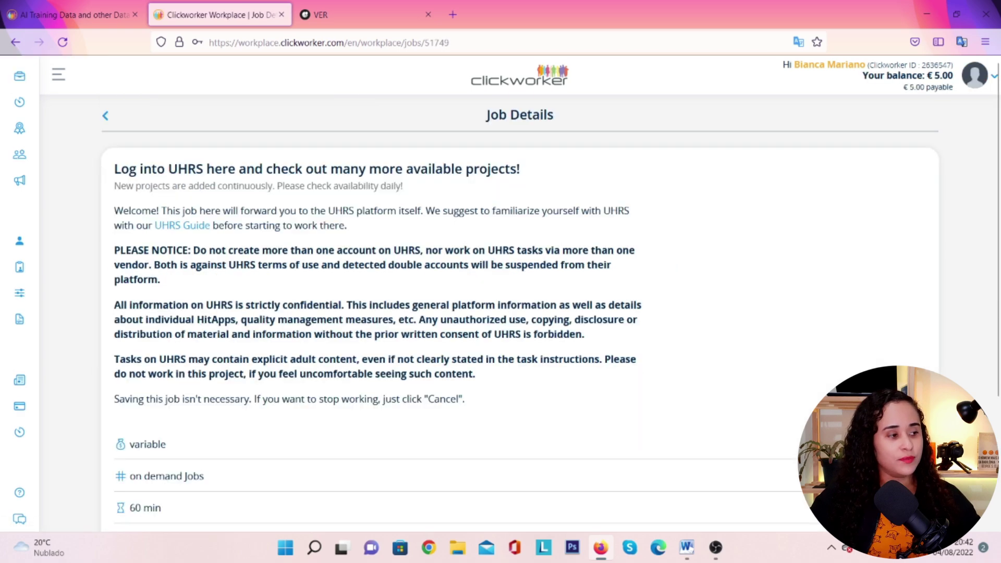
pyautogui.scroll(-3, 462, 264)
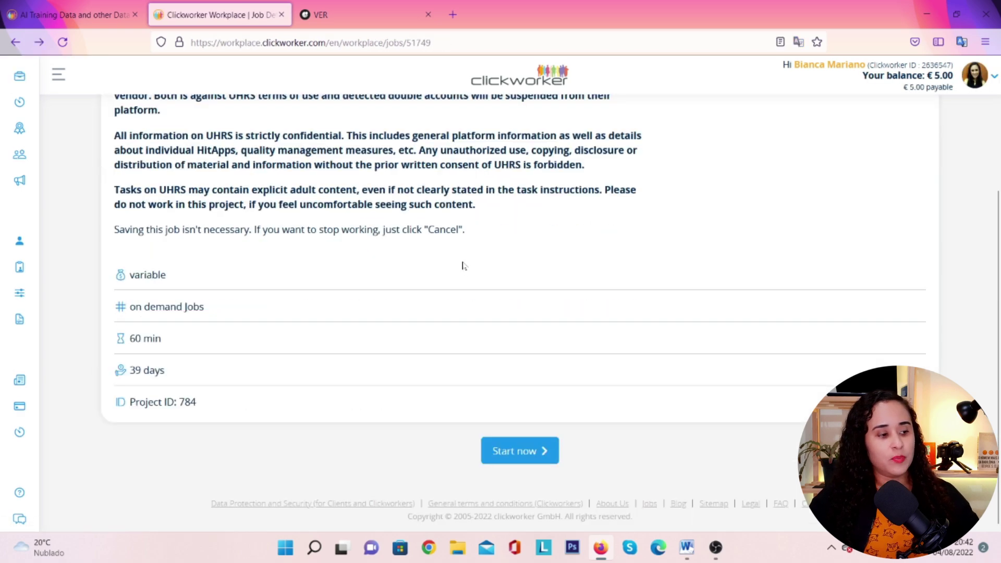
pyautogui.click(521, 458)
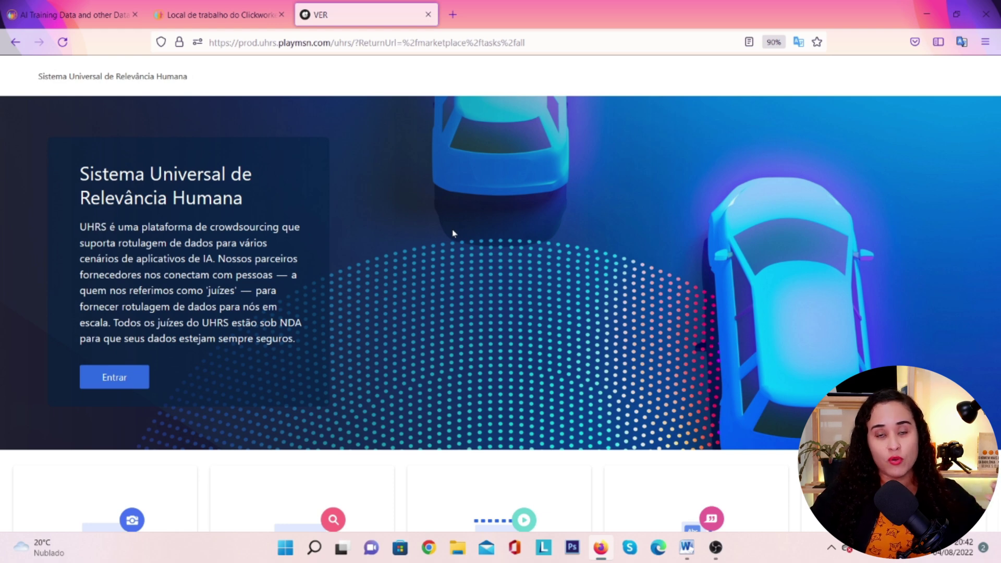
# - Enter UHRS, return to the marketplace's category overview and open the list of all tasks
pyautogui.click(123, 368)
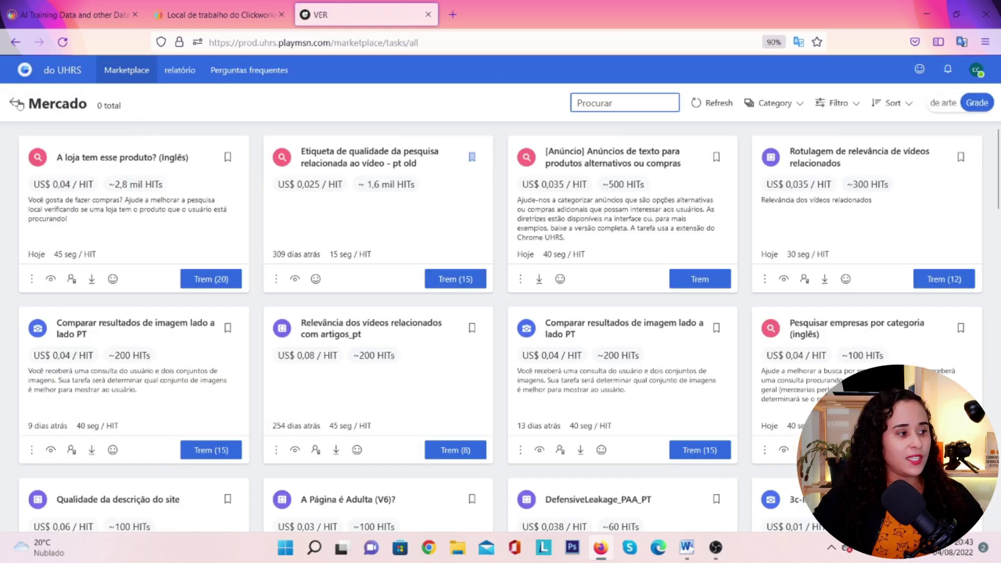
pyautogui.click(16, 104)
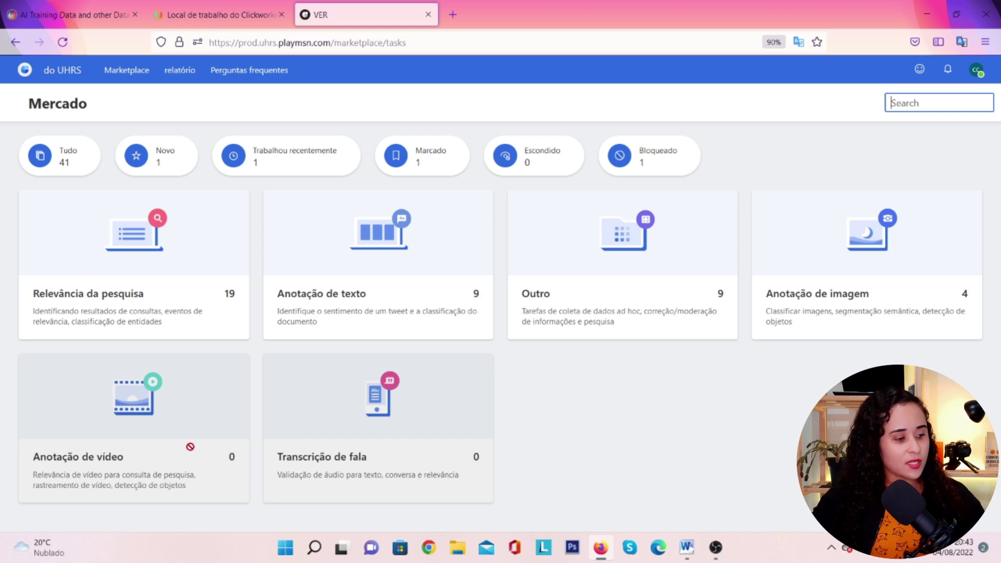
pyautogui.click(633, 439)
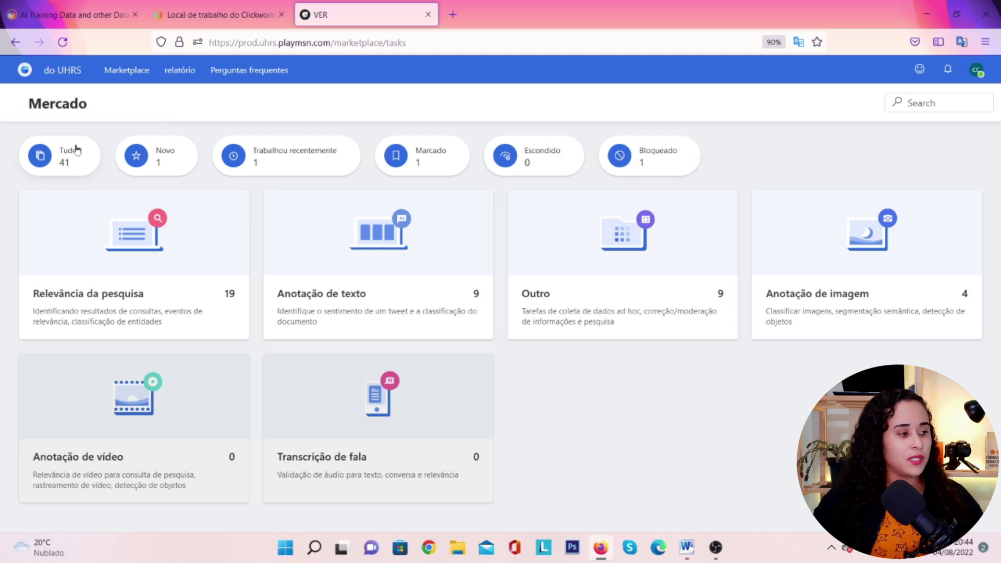
pyautogui.click(63, 164)
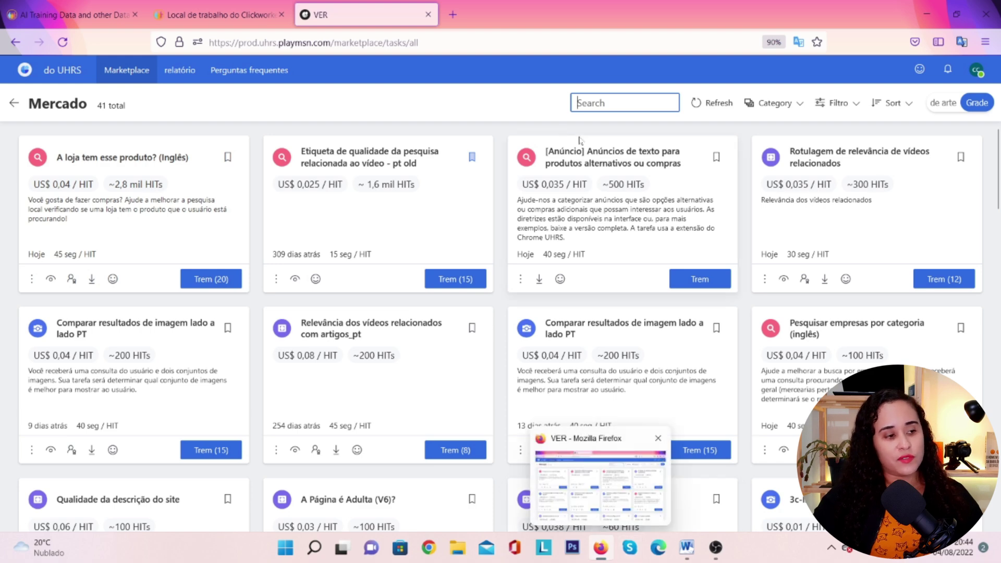
# - Restore the marketplace task list to its original English text
pyautogui.click(494, 104)
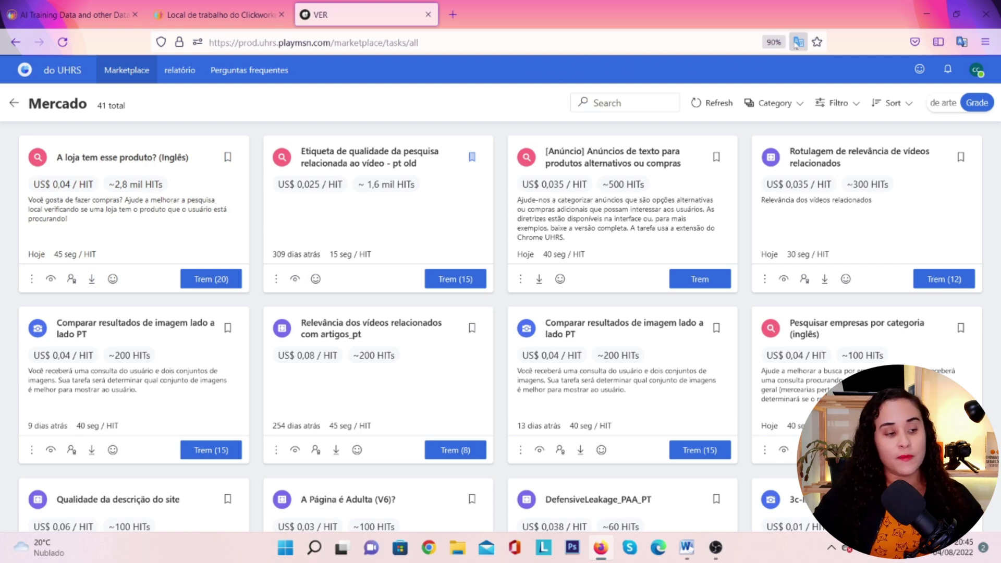
pyautogui.click(797, 42)
pyautogui.click(703, 92)
pyautogui.click(491, 107)
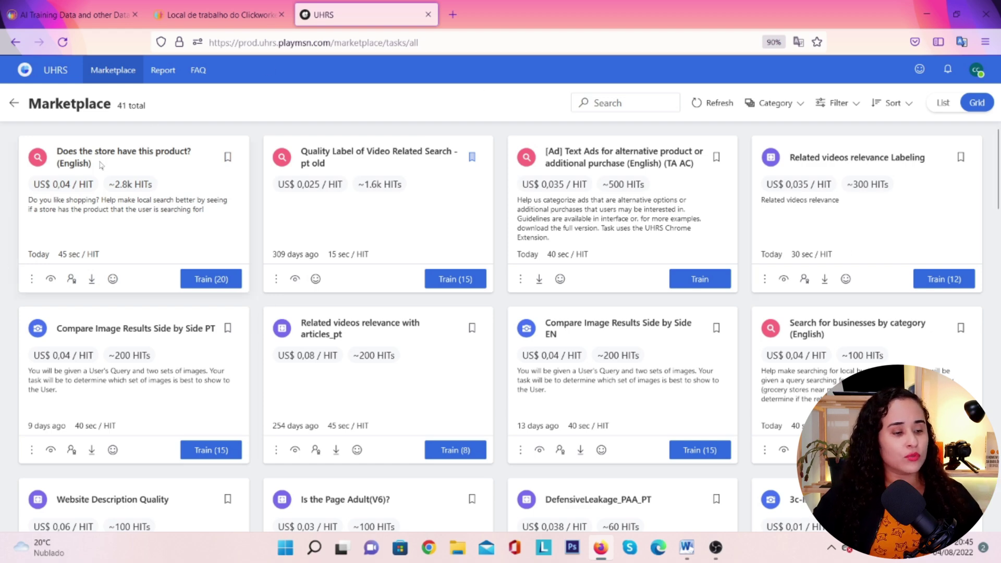
# - Translate the marketplace task list from English into Portuguese
pyautogui.click(797, 42)
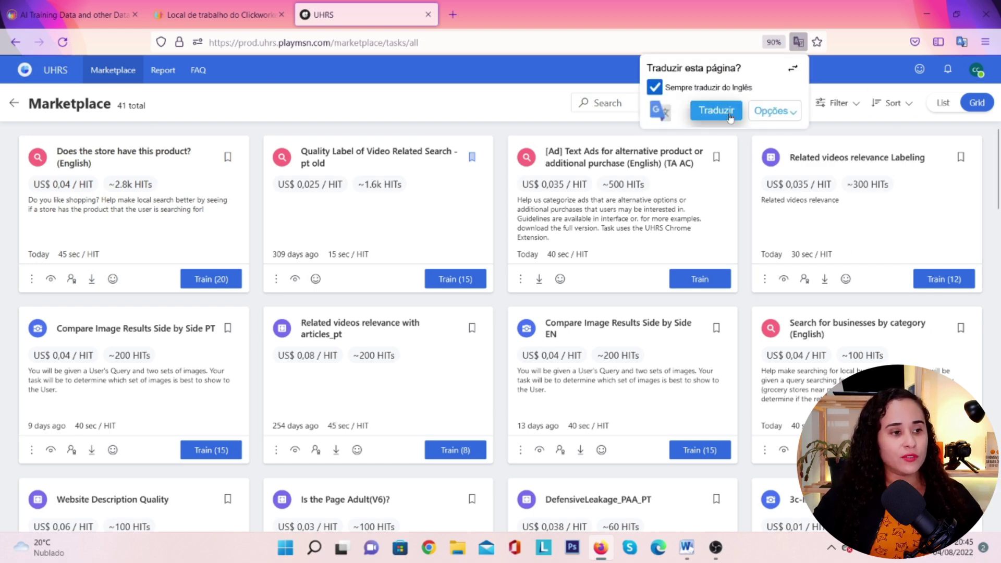
pyautogui.click(726, 114)
pyautogui.click(503, 107)
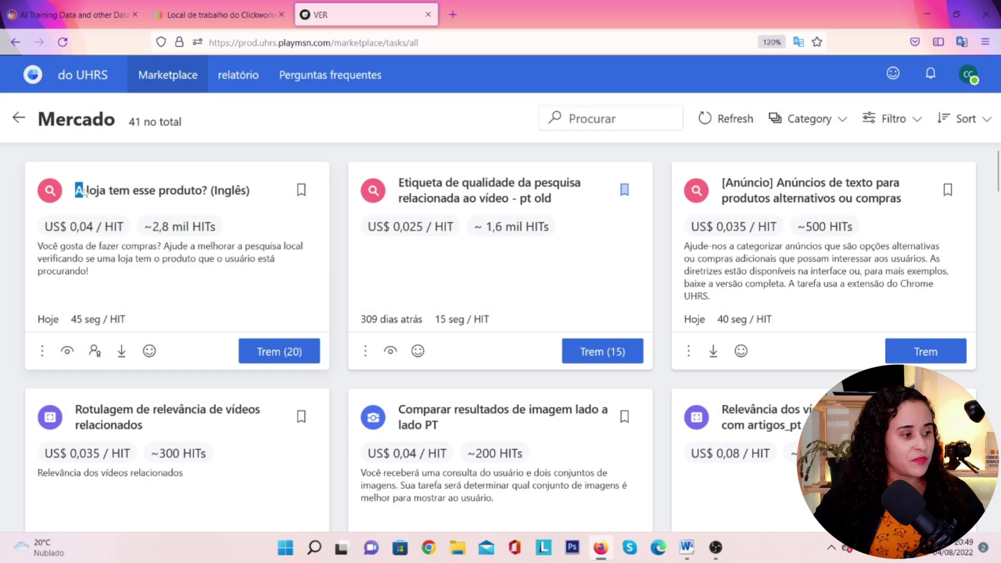
# - Examine the title, pay per HIT, available HITs and description of the task "A loja tem esse produto? (Inglês)" and open its guidelines file
pyautogui.moveTo(83, 193); pyautogui.dragTo(251, 194)
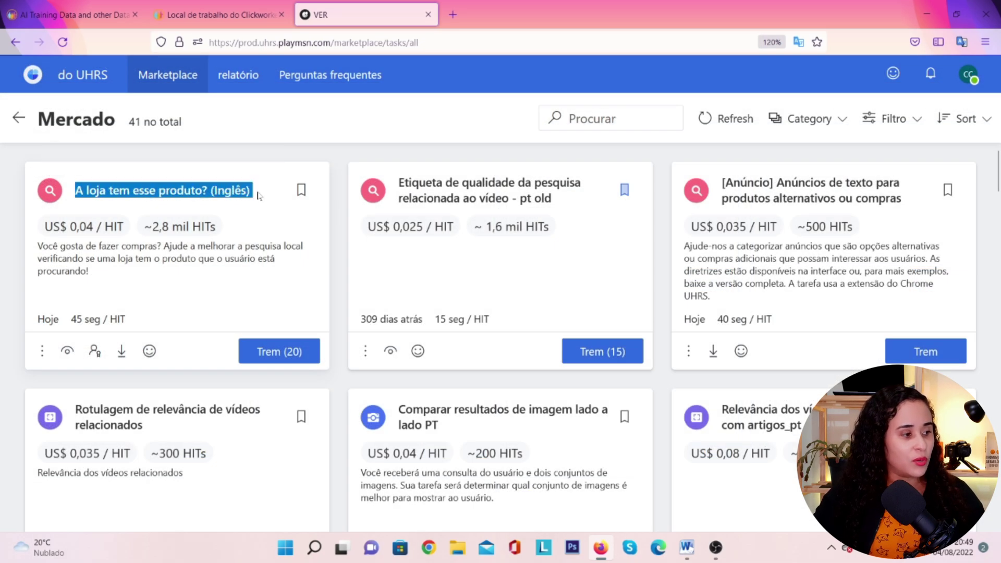
pyautogui.click(81, 211)
pyautogui.moveTo(97, 227); pyautogui.dragTo(69, 229)
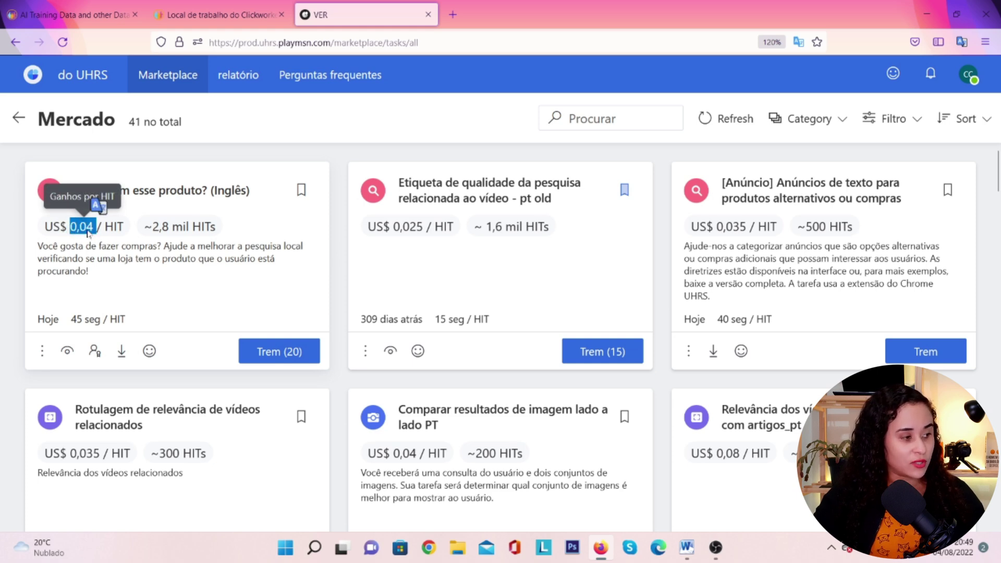
pyautogui.moveTo(106, 233); pyautogui.dragTo(193, 229)
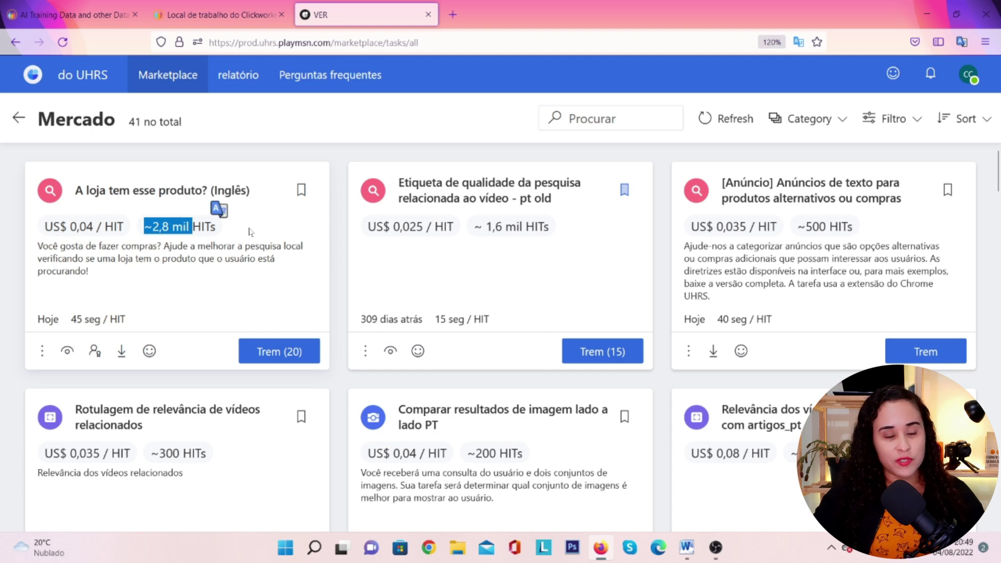
pyautogui.click(183, 241)
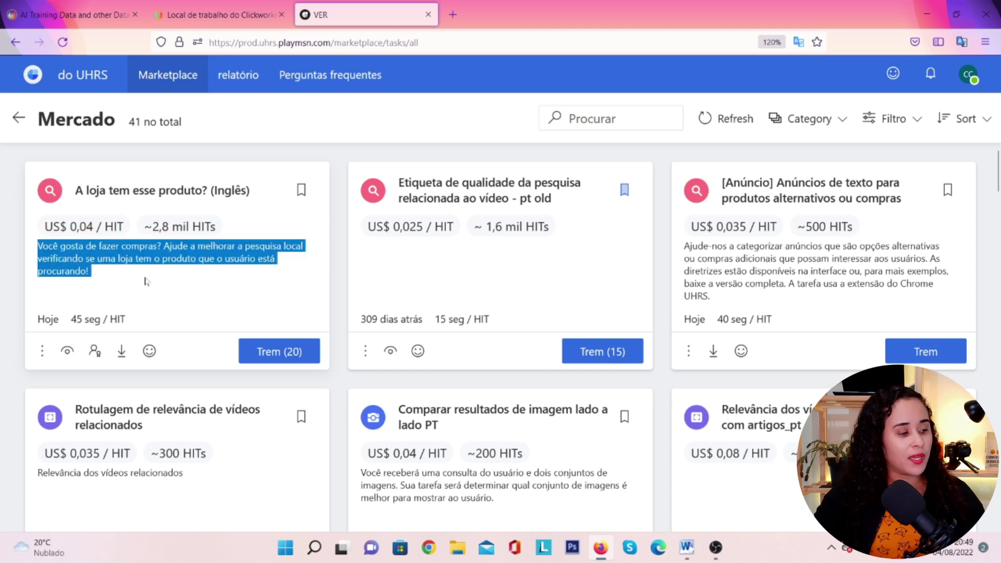
pyautogui.click(181, 281)
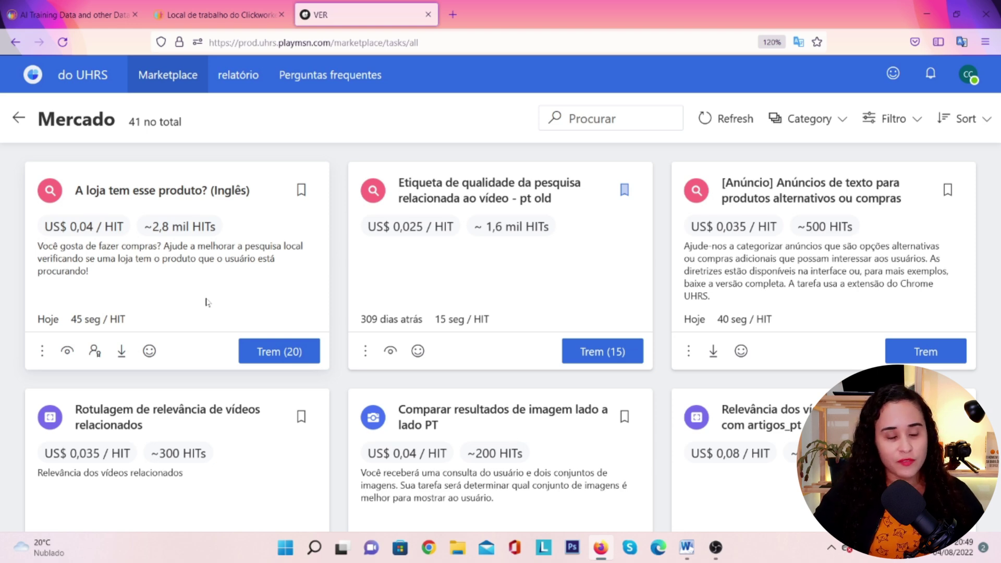
pyautogui.click(123, 351)
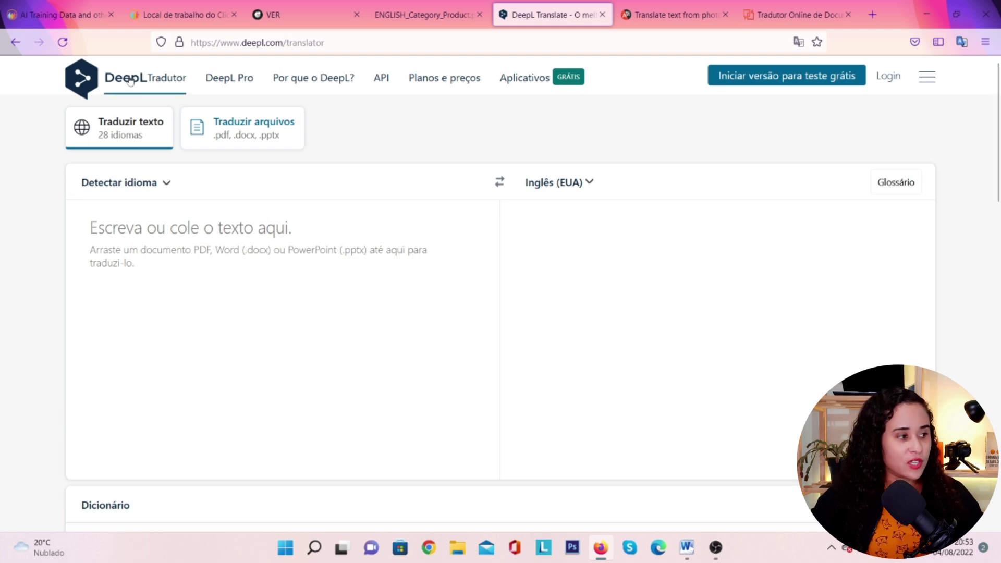
# - View Yandex's image translator, then open Online Doc Translator's document translation form and its file upload
pyautogui.click(667, 16)
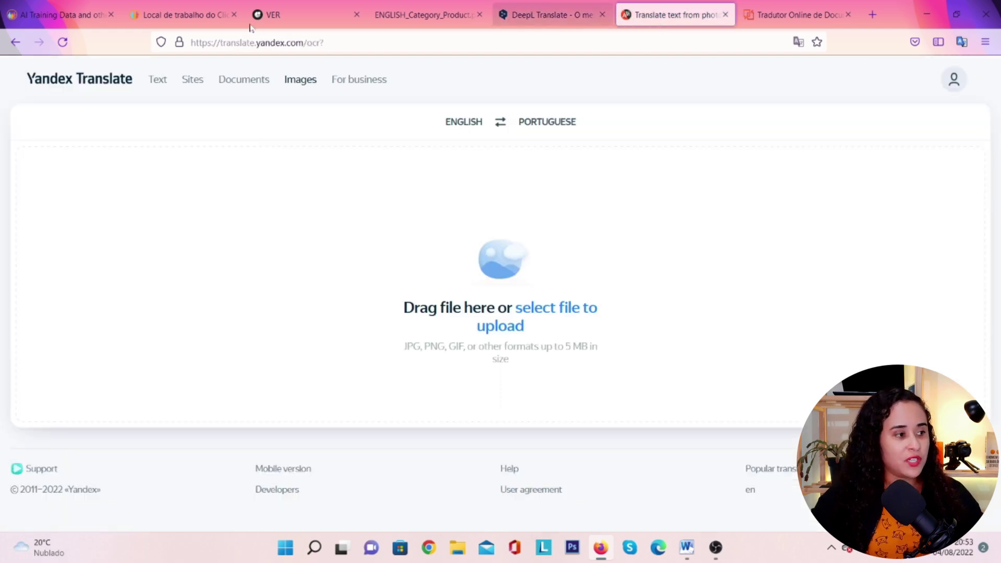
pyautogui.click(793, 16)
pyautogui.scroll(-15, 471, 230)
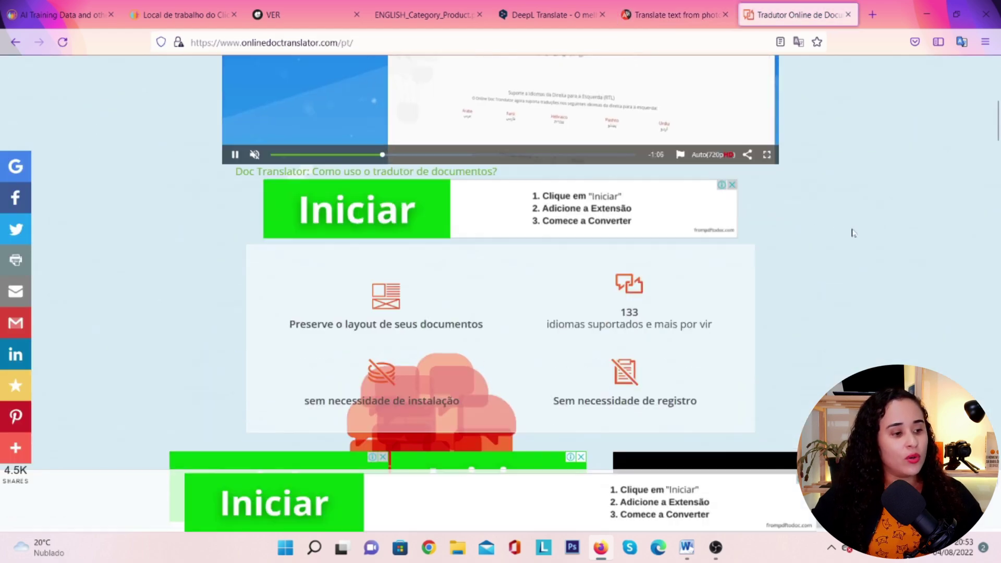
pyautogui.scroll(-3, 678, 230)
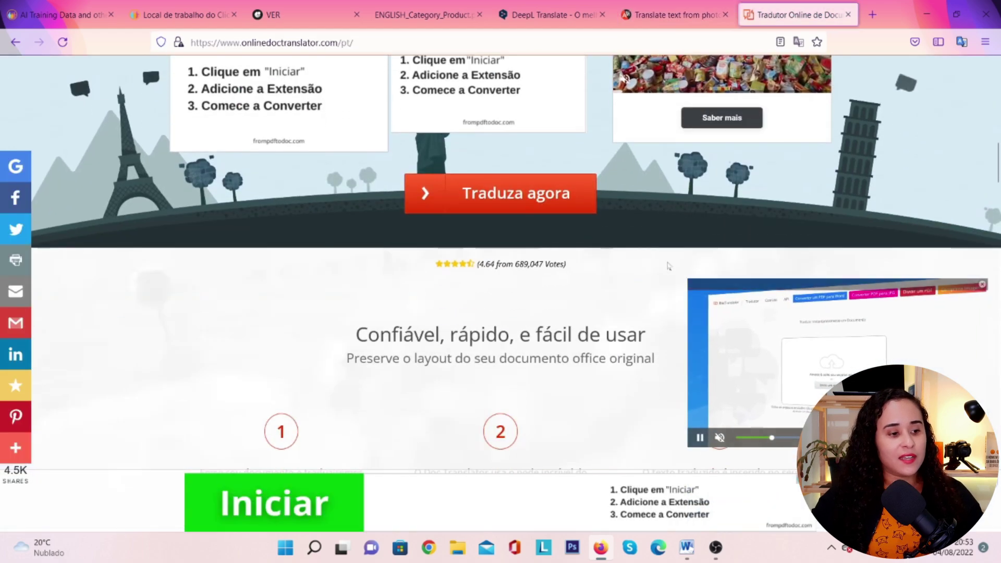
pyautogui.click(518, 197)
pyautogui.click(520, 199)
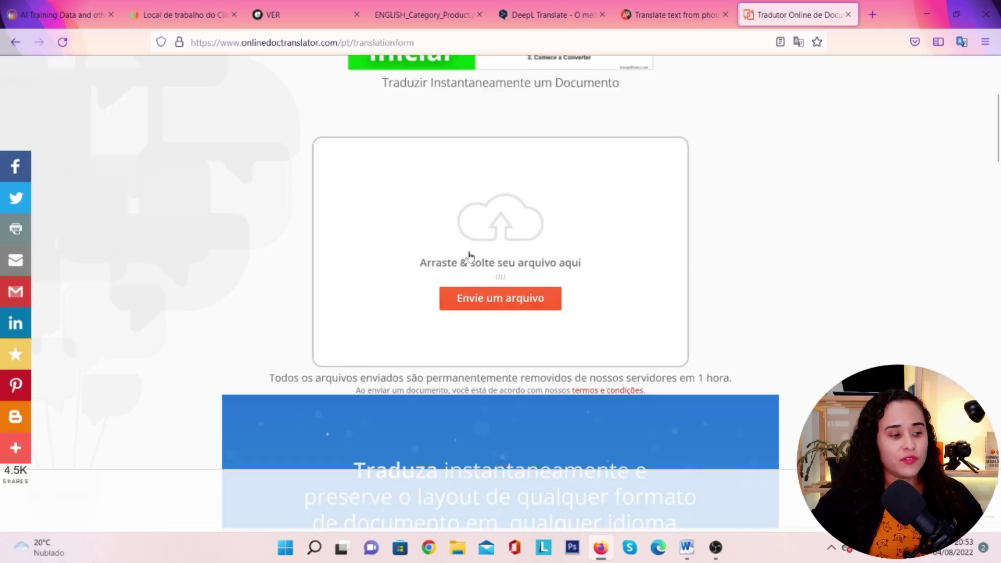
pyautogui.click(510, 301)
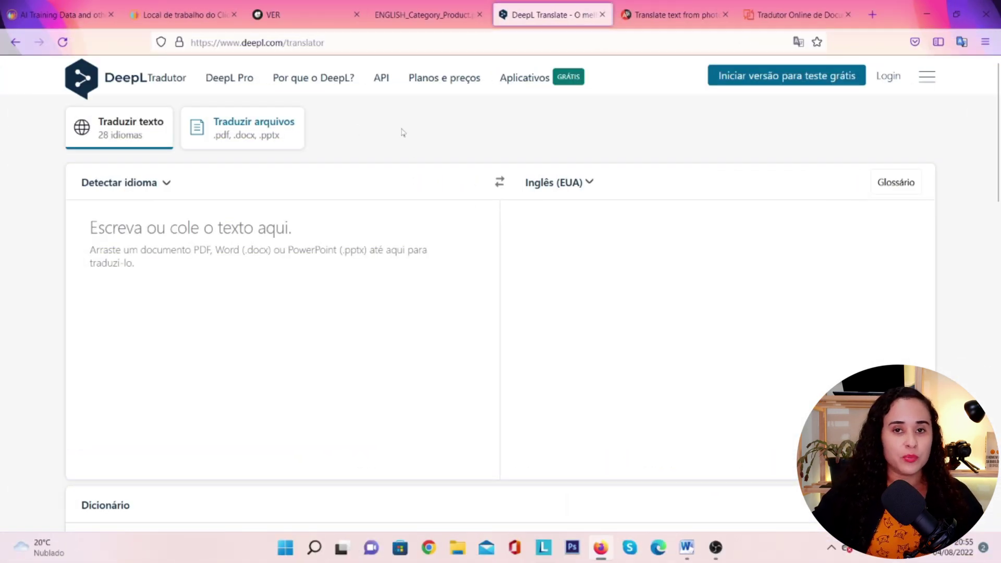
# - Return to DeepL's text translator and check the target language choices in Yandex's image translator
pyautogui.hotkey('ctrl', 'Tab')
pyautogui.click(542, 15)
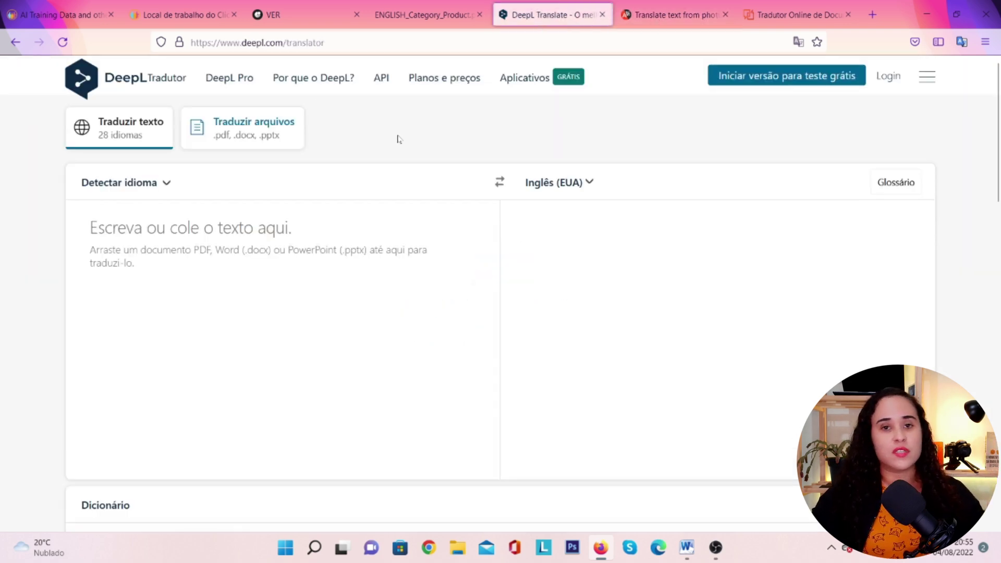
pyautogui.click(659, 16)
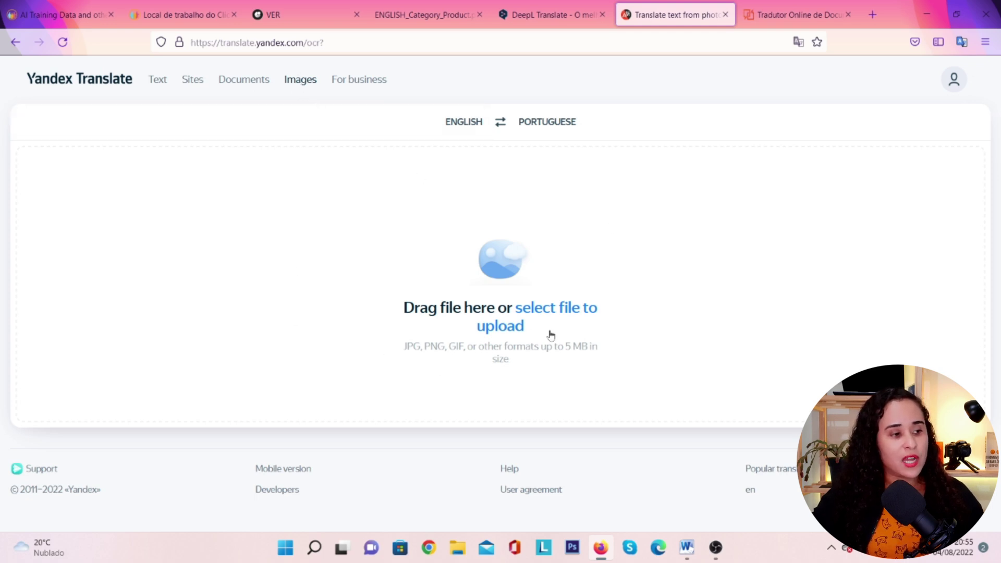
pyautogui.click(547, 123)
pyautogui.click(722, 122)
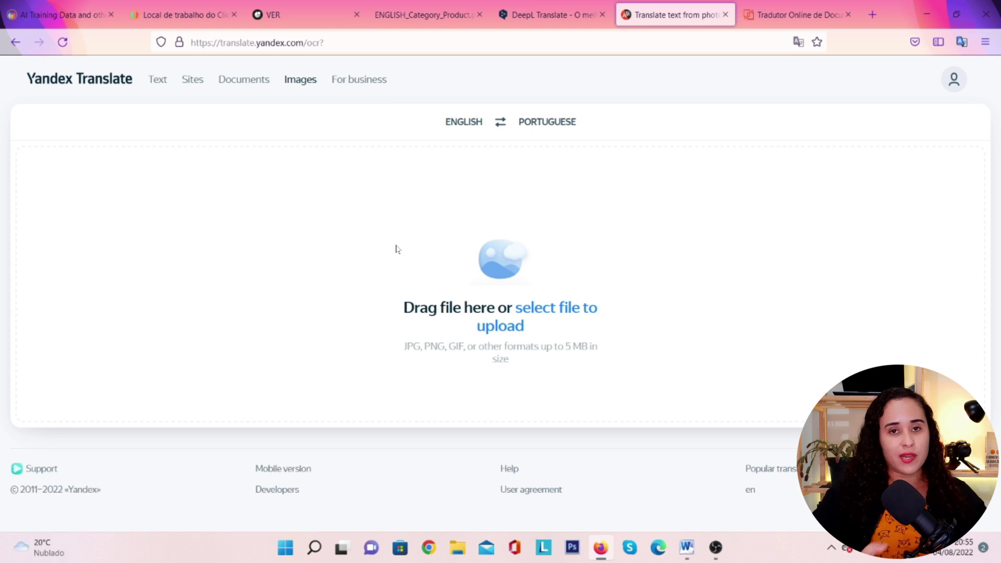
# - Open DeepL's file translation for PDF, Word and PowerPoint documents
pyautogui.click(545, 17)
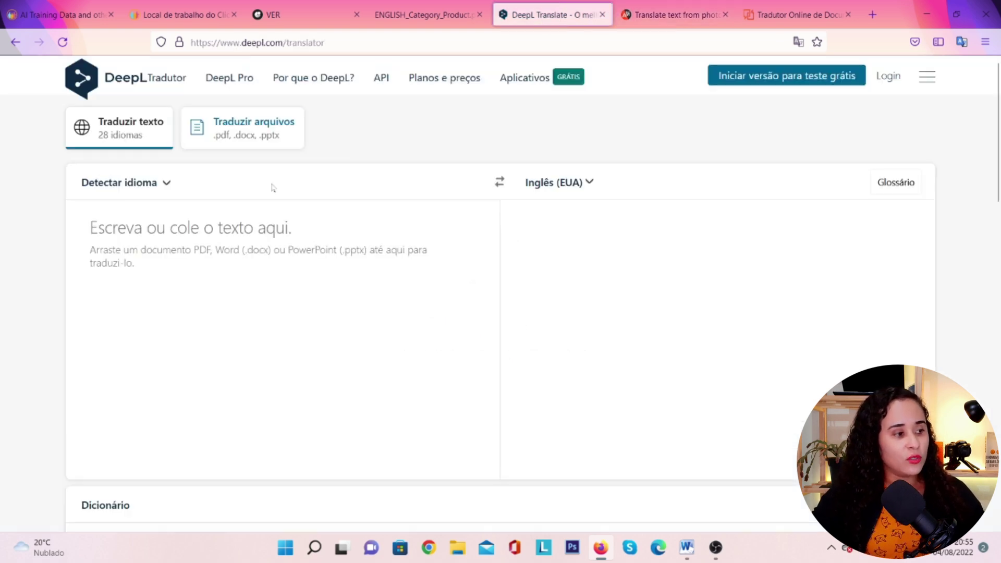
pyautogui.click(247, 131)
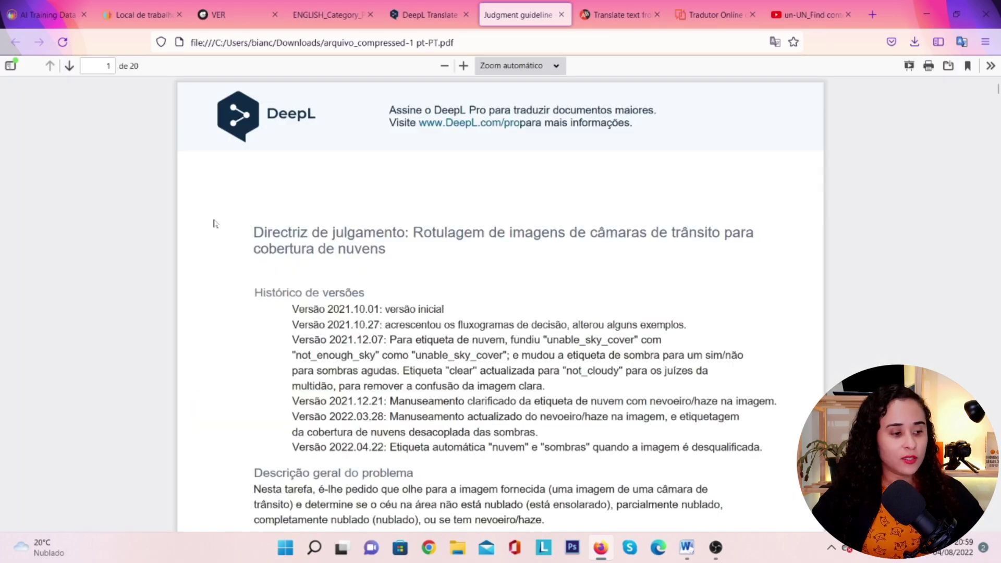
# - Read the translated judgment guideline PDF through to its general decision flowchart and view the YouTube results for "un-UN_Find content from website"
pyautogui.scroll(-15, 213, 223)
pyautogui.scroll(-15, 214, 223)
pyautogui.scroll(-15, 213, 223)
pyautogui.scroll(-8, 214, 223)
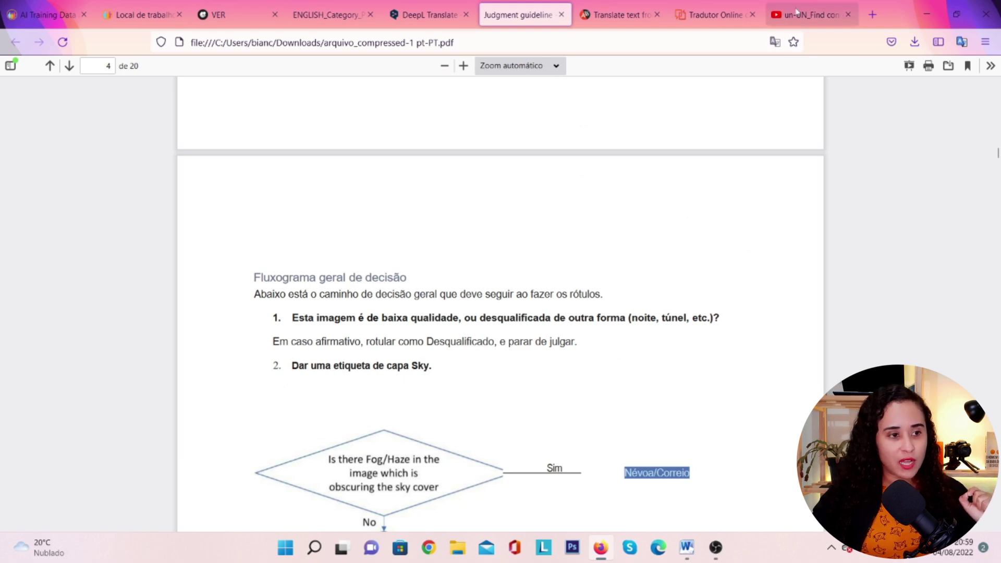
pyautogui.click(796, 12)
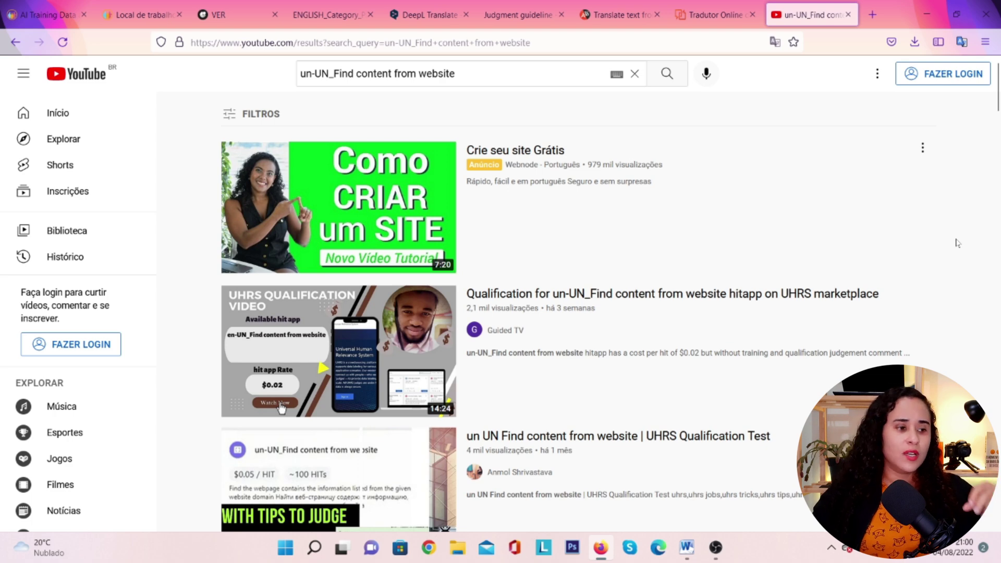
# - Look through the YouTube results for "un-UN_Find content from website" and return to the UHRS marketplace task list
pyautogui.scroll(-4, 957, 243)
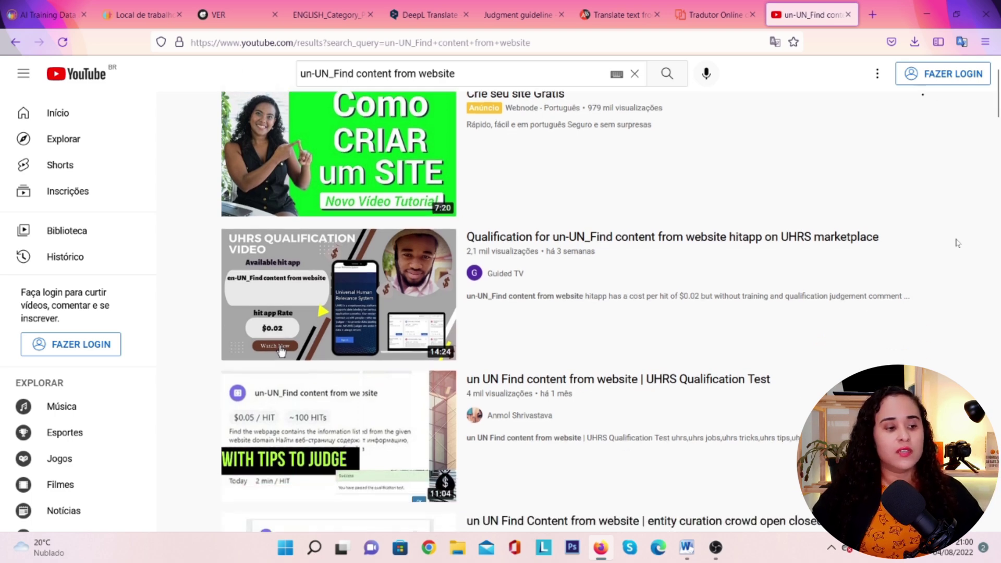
pyautogui.scroll(5, 957, 243)
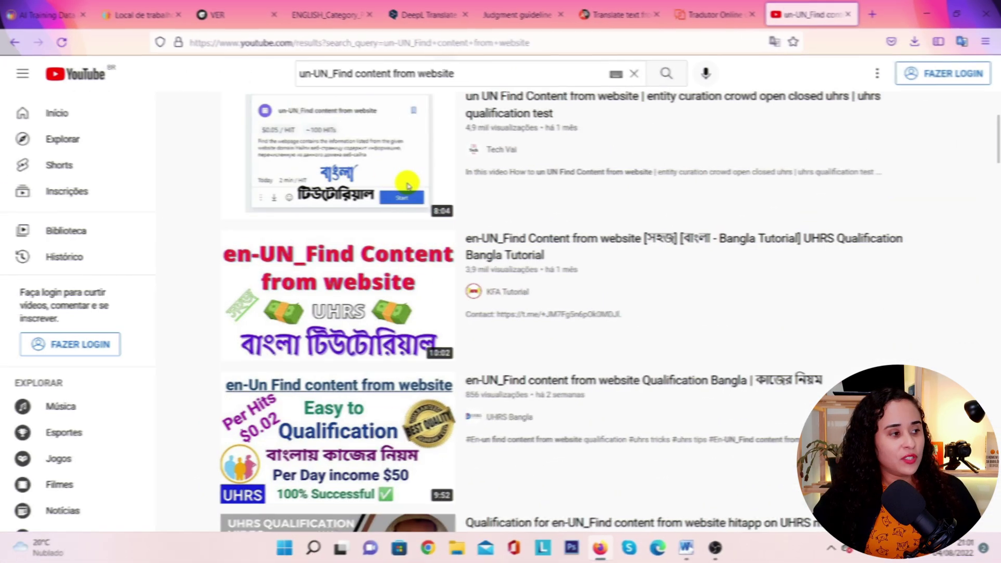
pyautogui.click(234, 19)
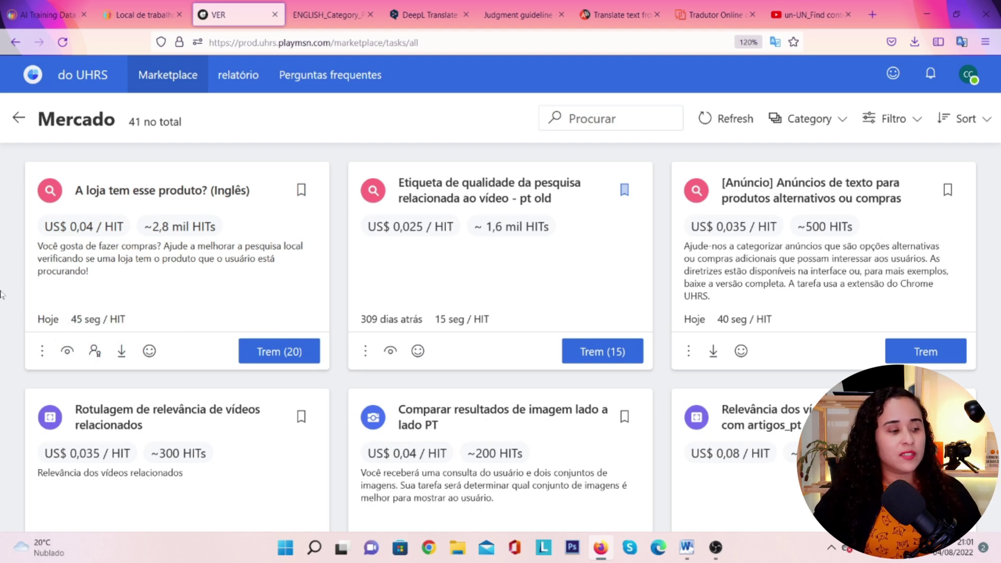
# - Highlight the time per HIT on the "A loja tem esse produto? (Inglês)" task card
pyautogui.moveTo(76, 318); pyautogui.dragTo(97, 322)
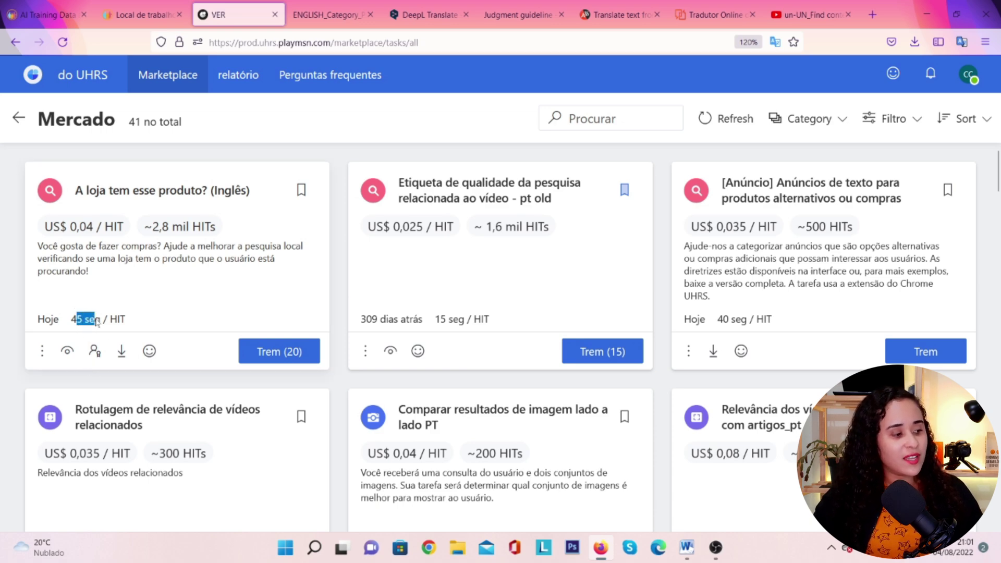
pyautogui.click(72, 309)
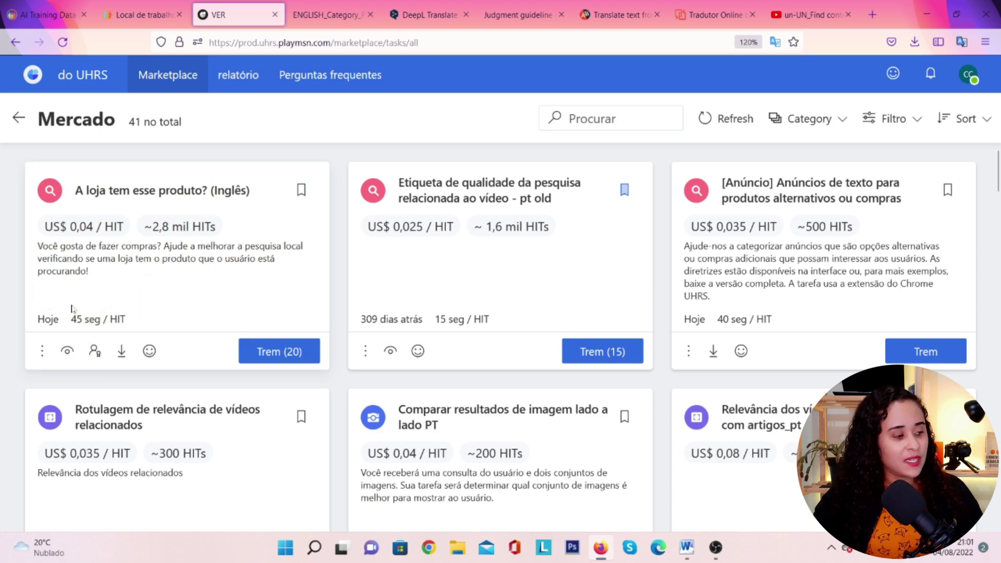
pyautogui.moveTo(72, 319); pyautogui.dragTo(103, 320)
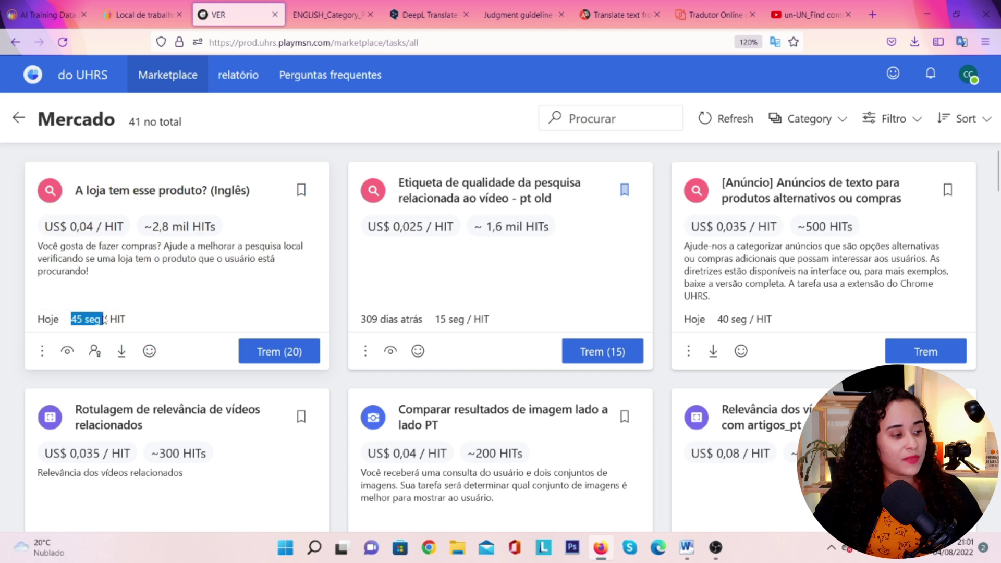
pyautogui.click(75, 305)
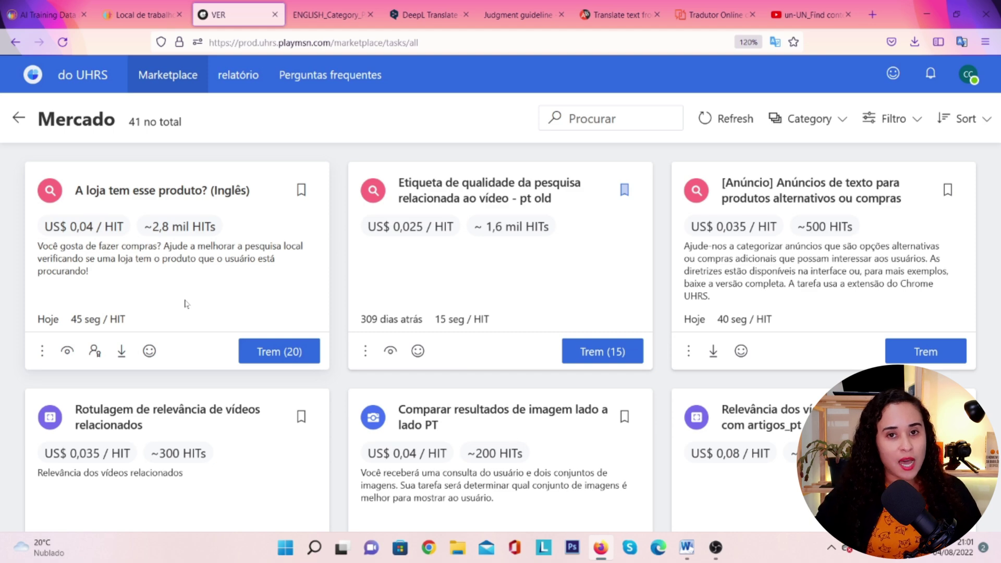
pyautogui.moveTo(70, 319); pyautogui.dragTo(99, 322)
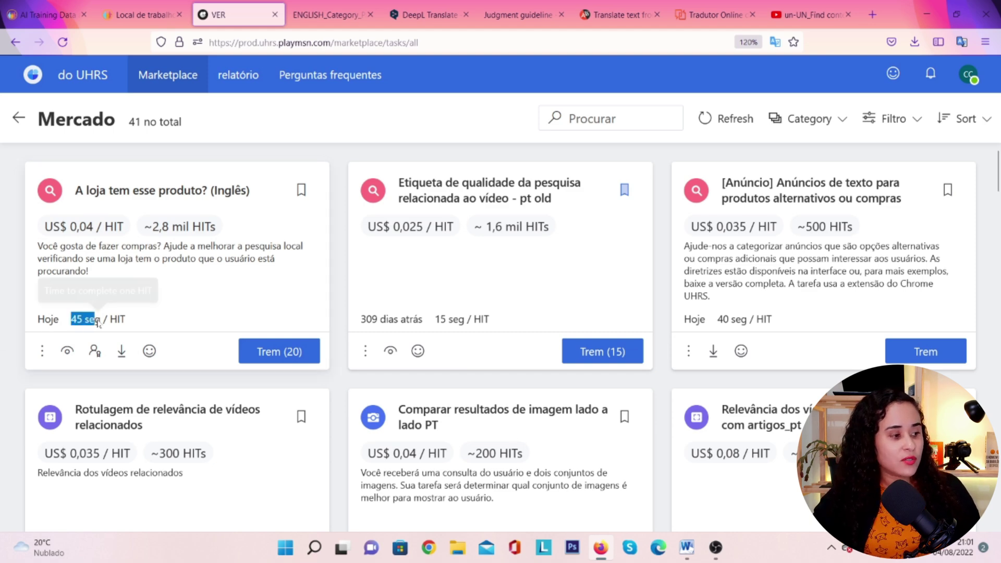
pyautogui.click(182, 316)
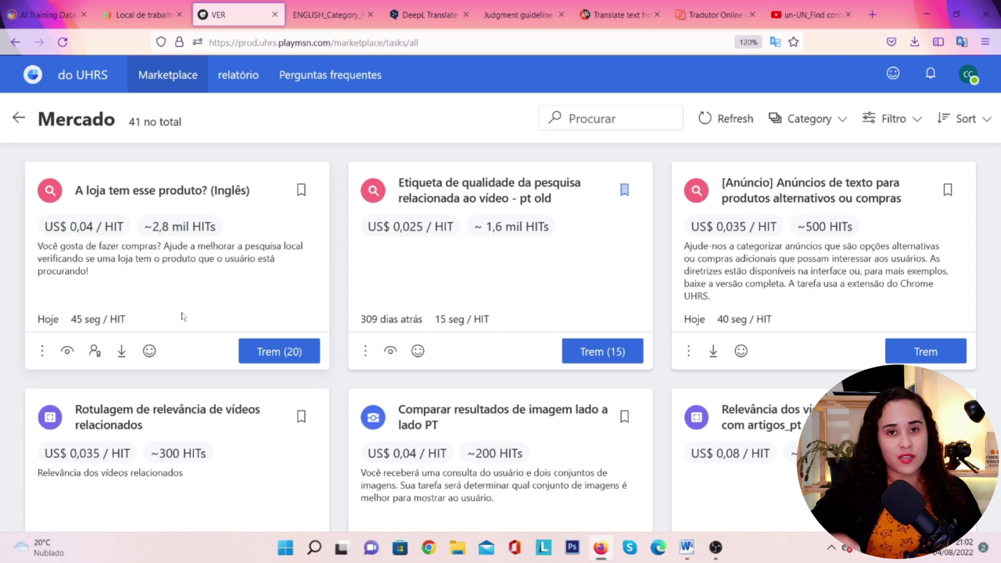
pyautogui.moveTo(182, 317); pyautogui.dragTo(72, 319)
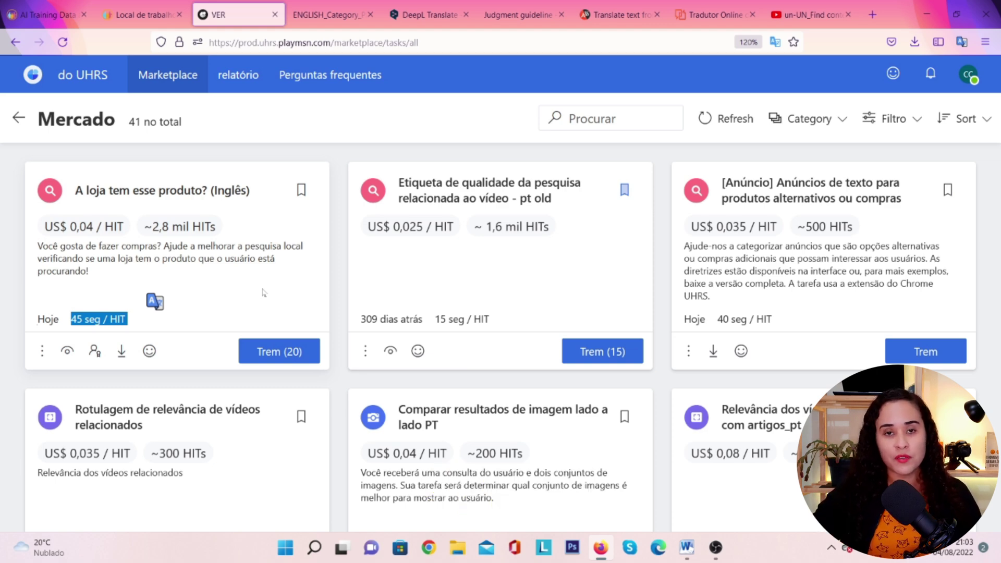
pyautogui.click(264, 293)
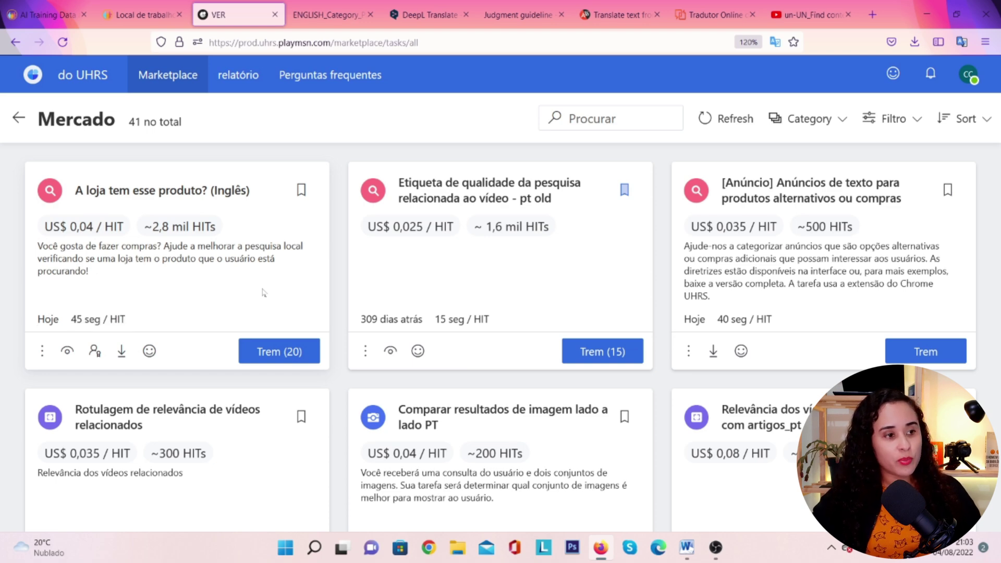
# - Revisit DeepL's file translator and the YouTube qualification videos, and go back to the UHRS marketplace task list
pyautogui.click(431, 14)
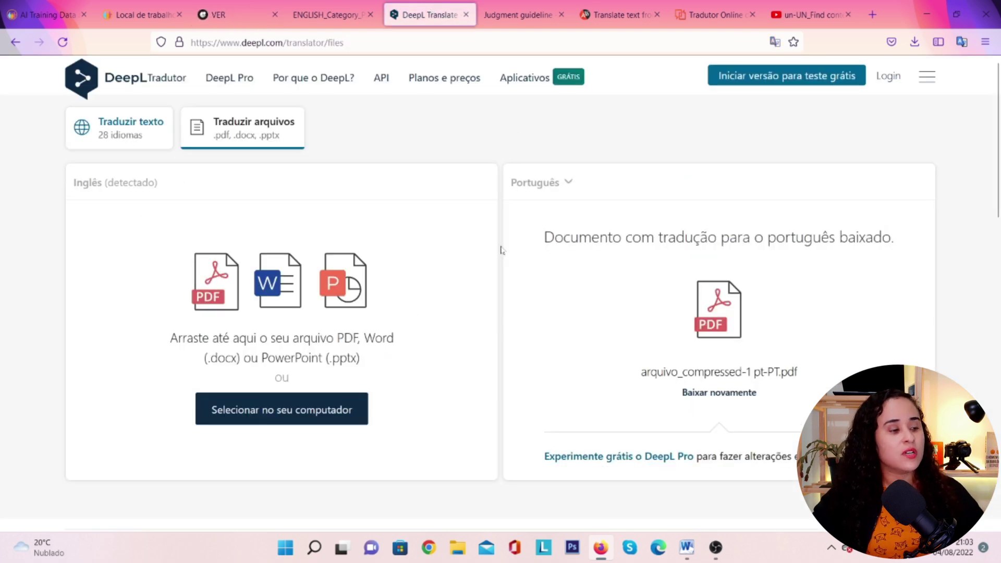
pyautogui.click(811, 15)
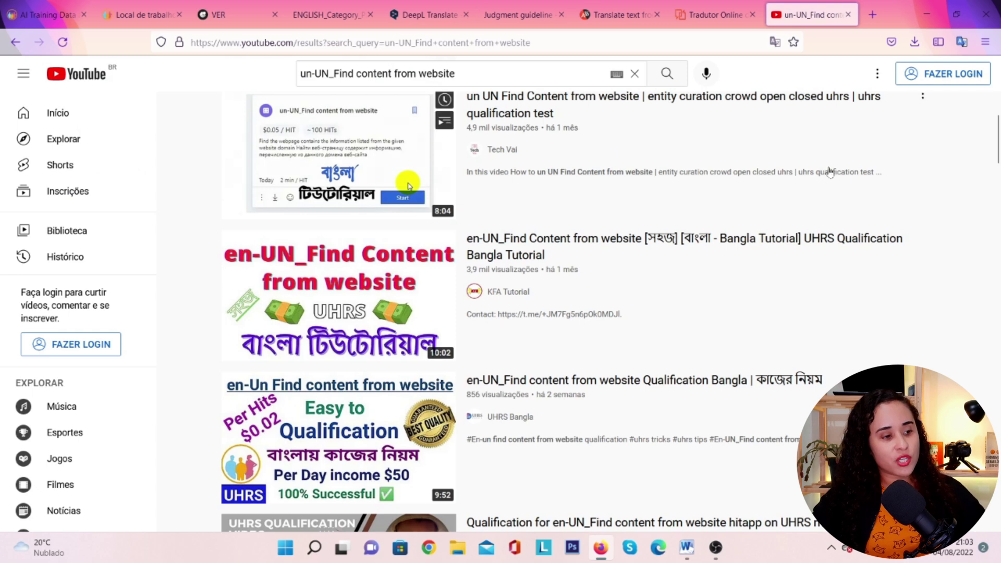
pyautogui.click(336, 9)
pyautogui.click(235, 14)
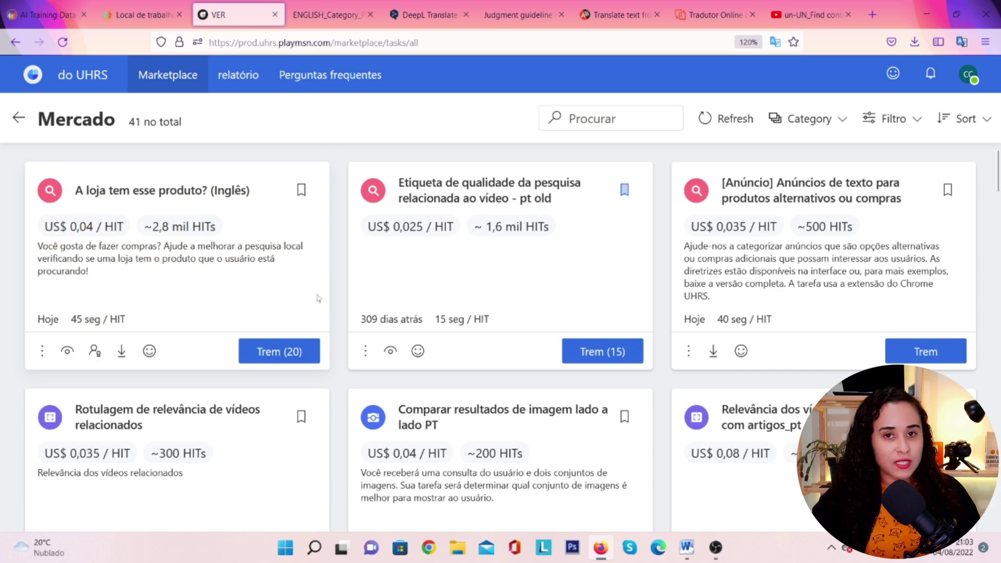
# - Preview the "A loja tem esse produto? (Inglês)" task, exit the preview and reopen the list of all marketplace tasks
pyautogui.click(67, 351)
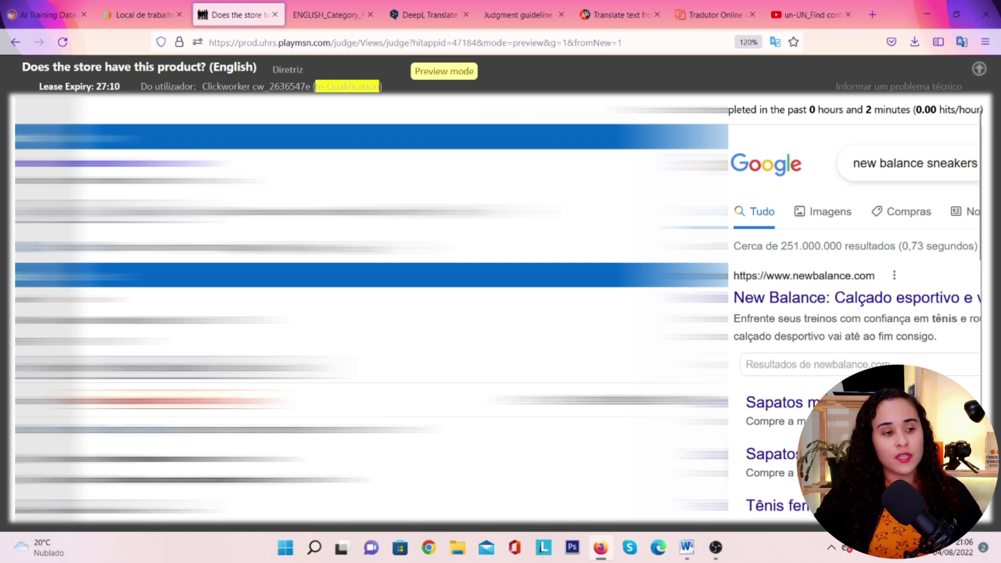
pyautogui.click(979, 69)
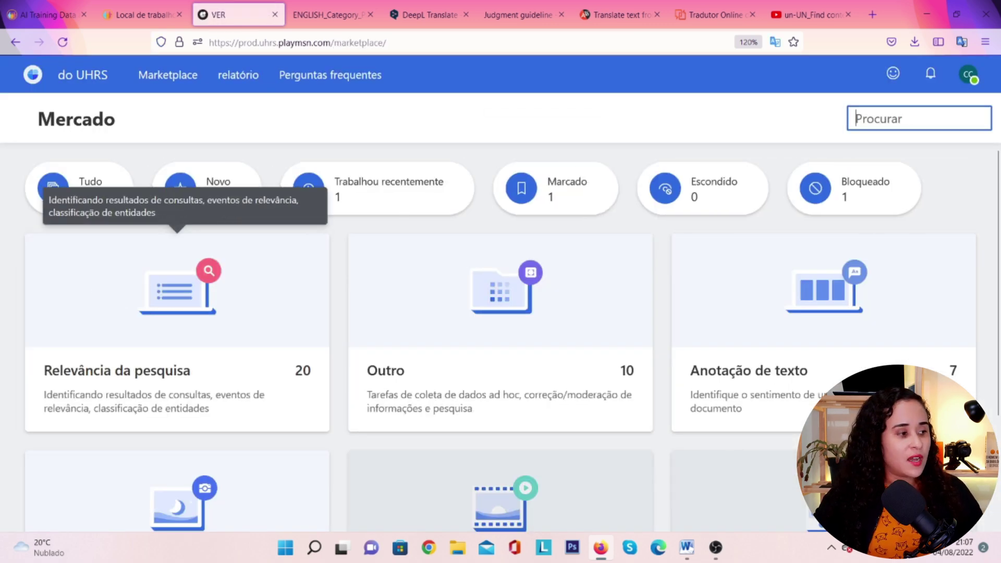
pyautogui.click(93, 205)
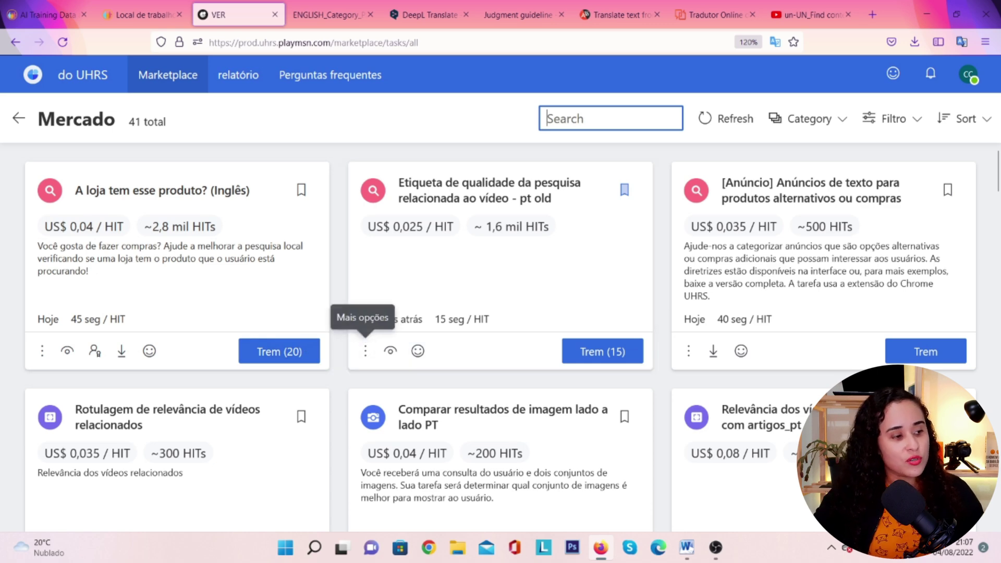
# - Examine the marketplace task cards and compare which tasks offer training and which offer qualification
pyautogui.scroll(-2, 547, 229)
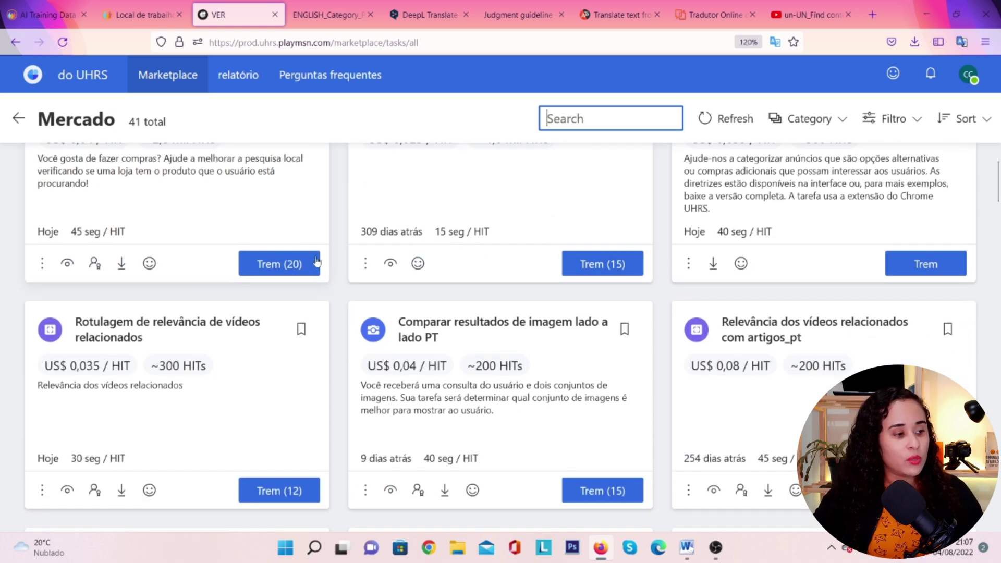
pyautogui.scroll(2, 278, 359)
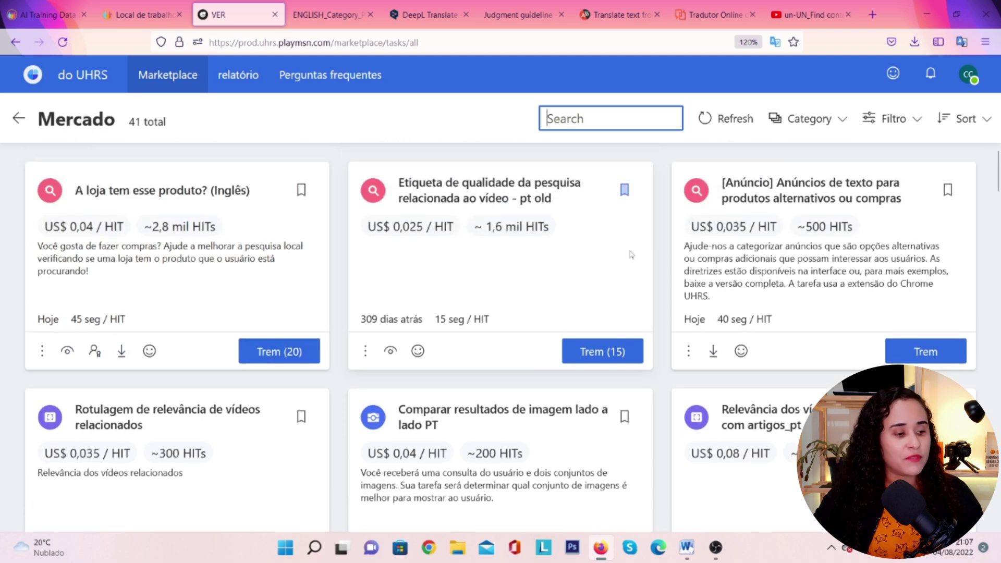
pyautogui.scroll(-2, 609, 255)
pyautogui.scroll(-4, 471, 290)
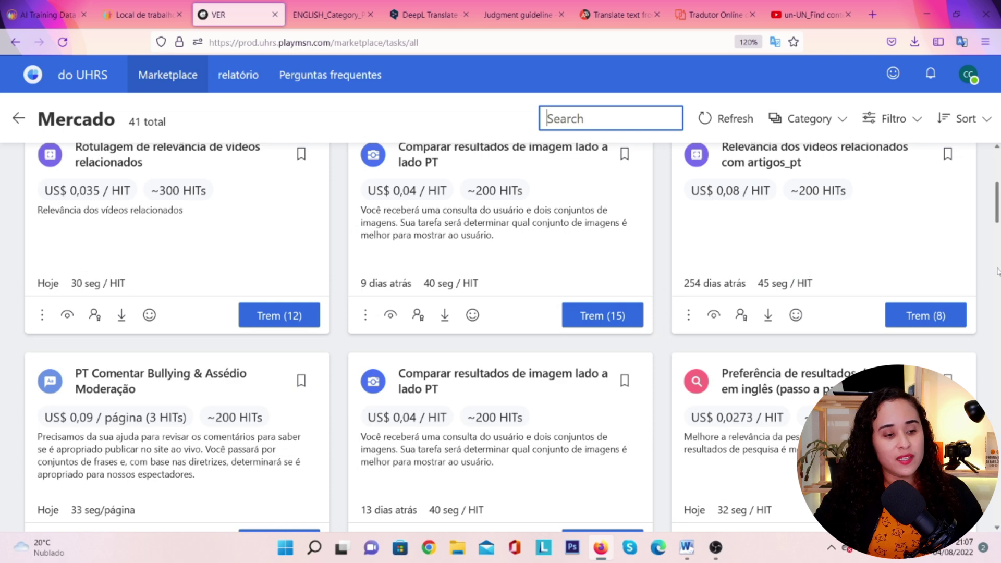
pyautogui.scroll(1, 980, 259)
pyautogui.scroll(4, 979, 259)
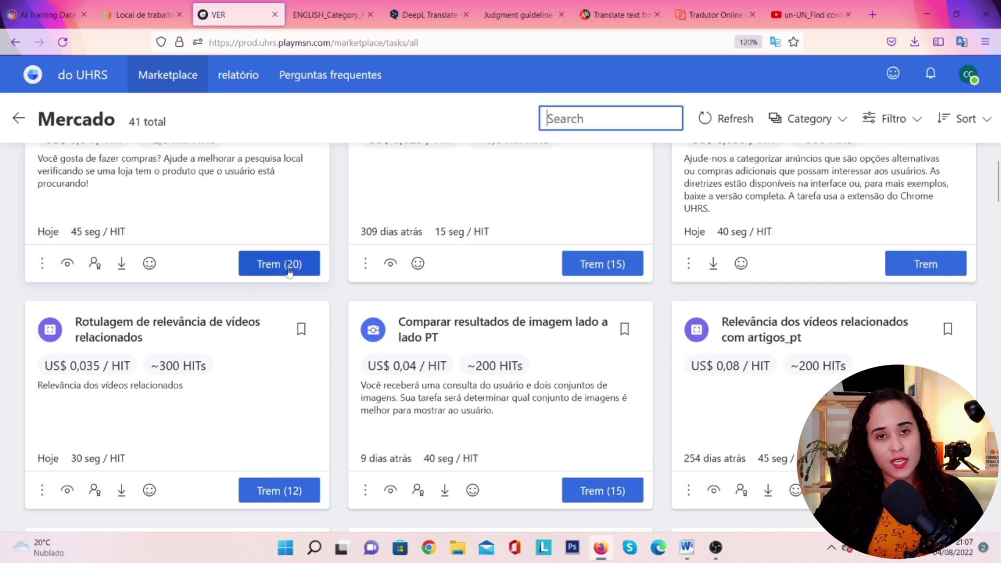
pyautogui.scroll(2, 588, 277)
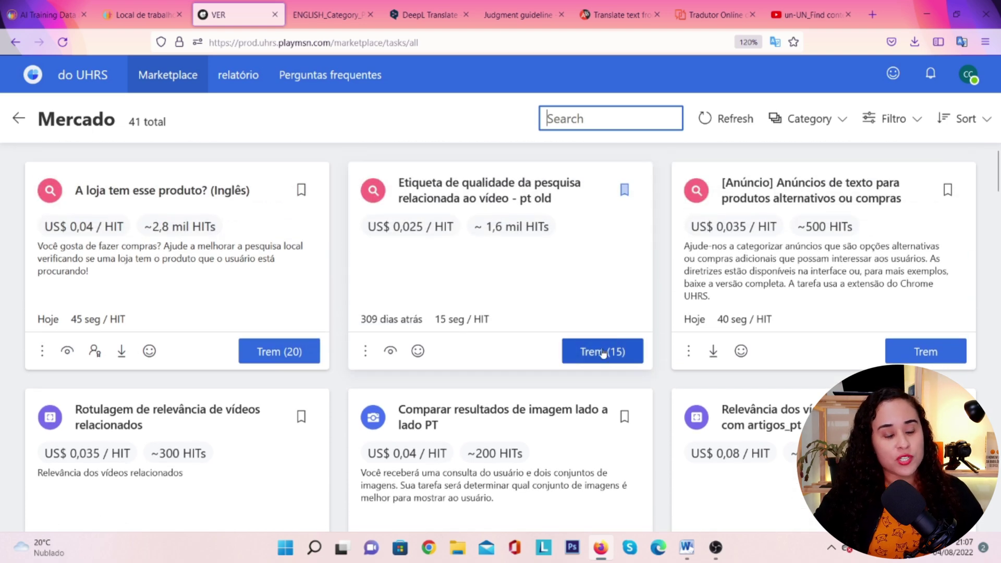
pyautogui.scroll(-3, 187, 349)
pyautogui.scroll(-2, 286, 411)
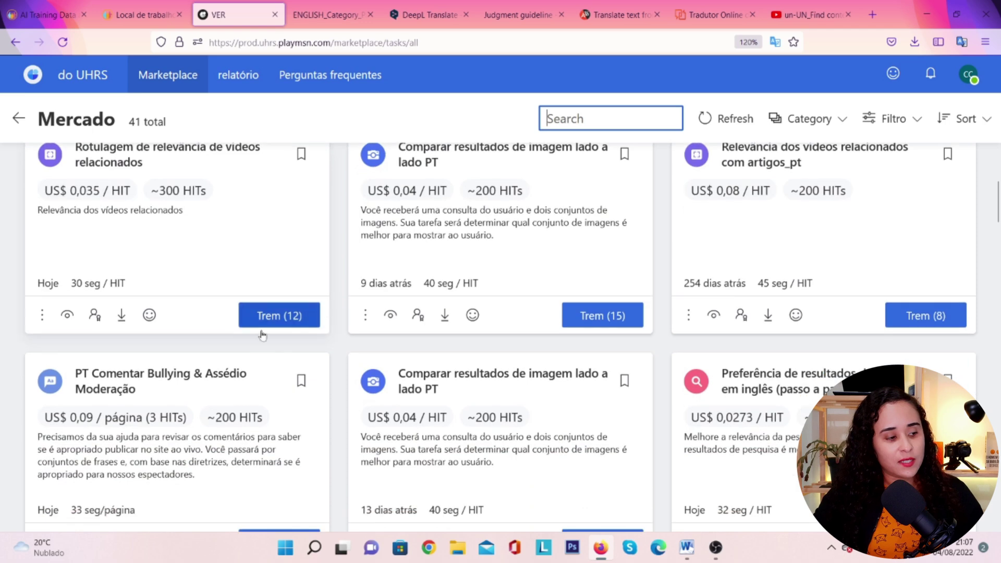
pyautogui.scroll(-5, 674, 322)
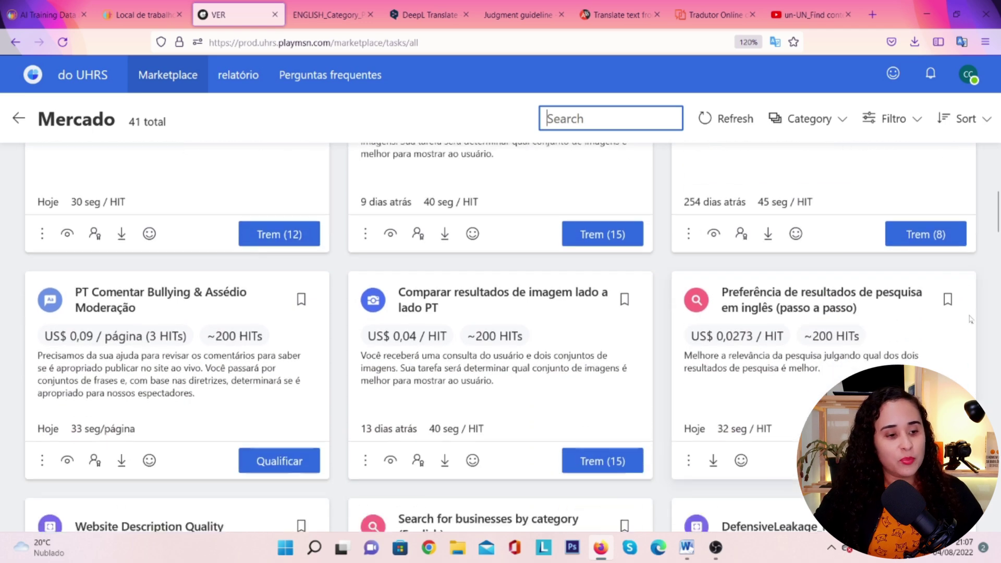
pyautogui.scroll(-2, 646, 349)
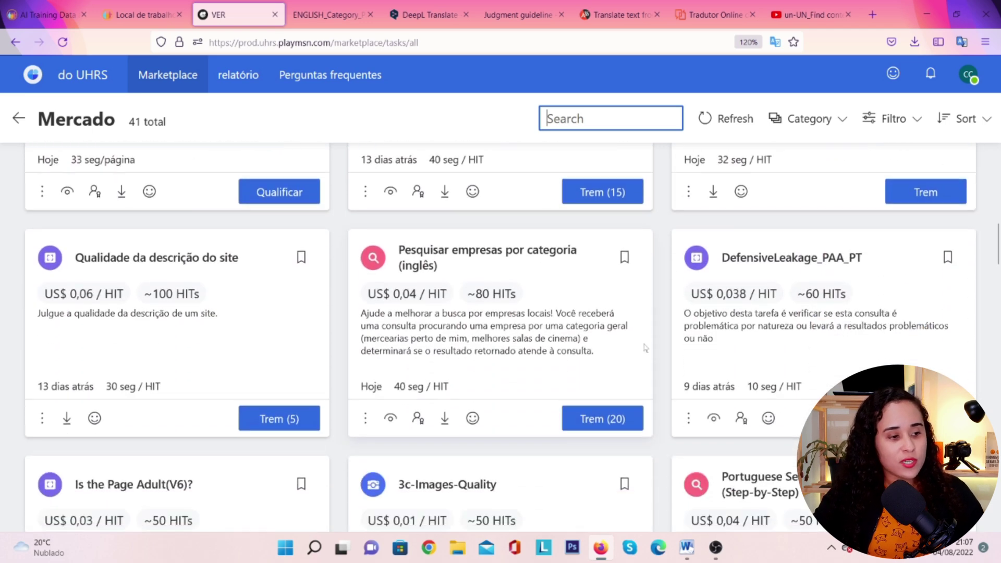
pyautogui.scroll(4, 648, 350)
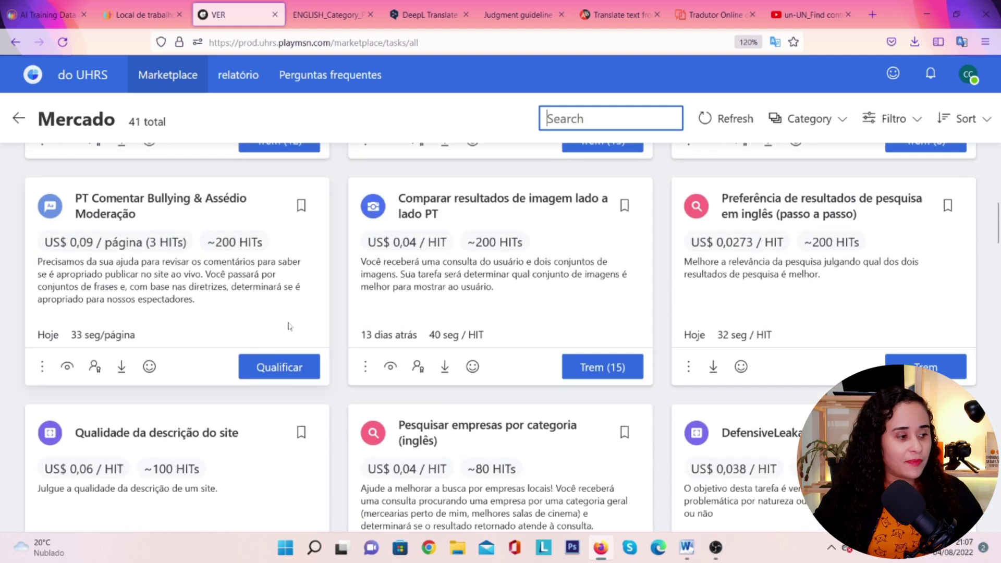
# - Check the qualification attempts and the estimated number of available HITs for the "PT Comentar Bullying & Assédio Moderação" task
pyautogui.click(280, 368)
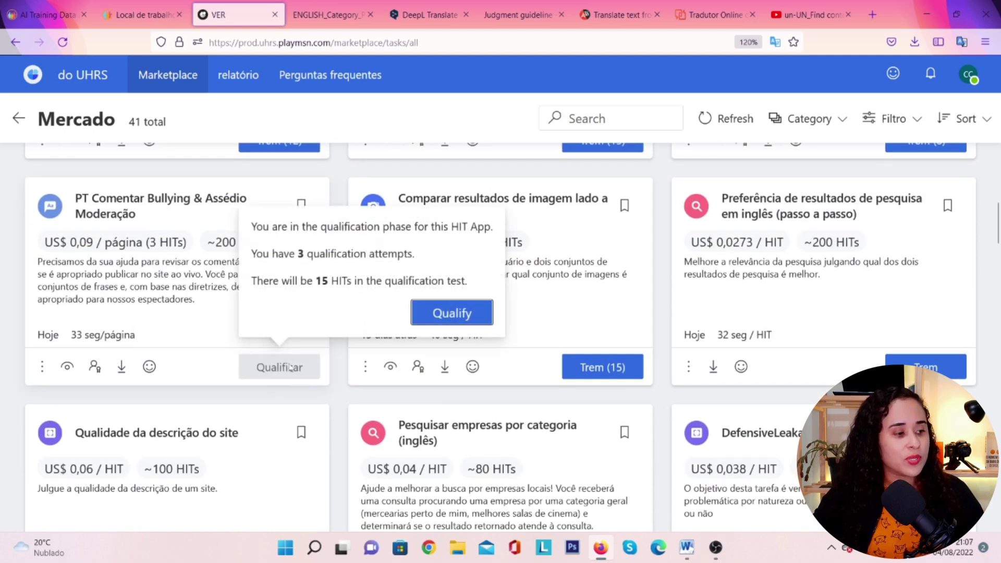
pyautogui.moveTo(250, 253); pyautogui.dragTo(451, 256)
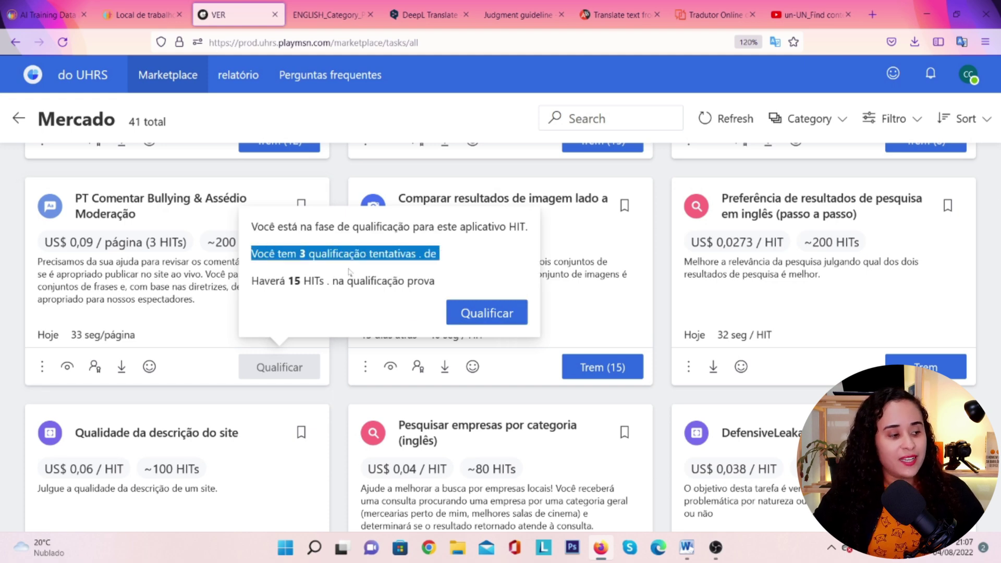
pyautogui.click(358, 271)
pyautogui.moveTo(299, 254); pyautogui.dragTo(485, 263)
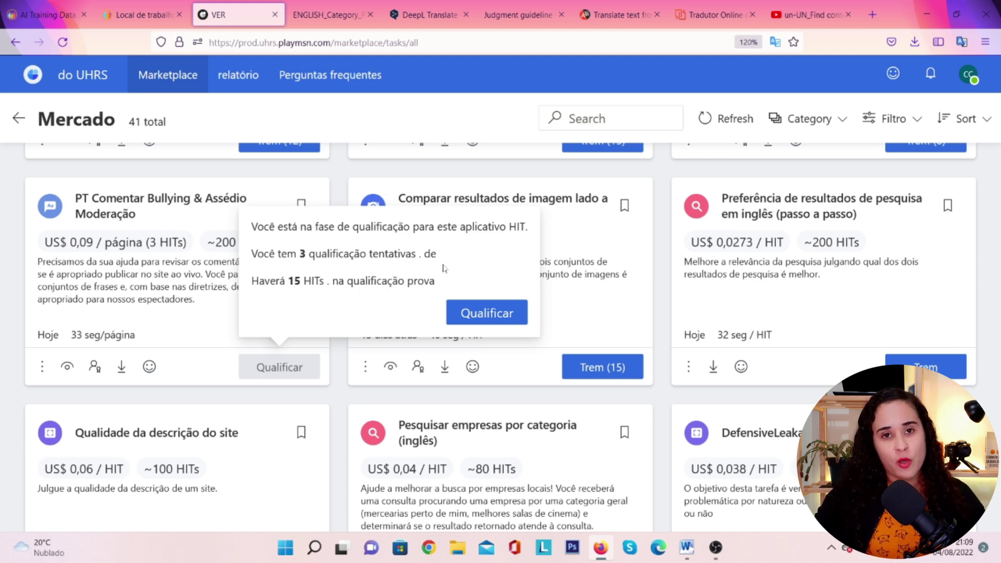
pyautogui.moveTo(440, 255); pyautogui.dragTo(297, 254)
pyautogui.click(475, 262)
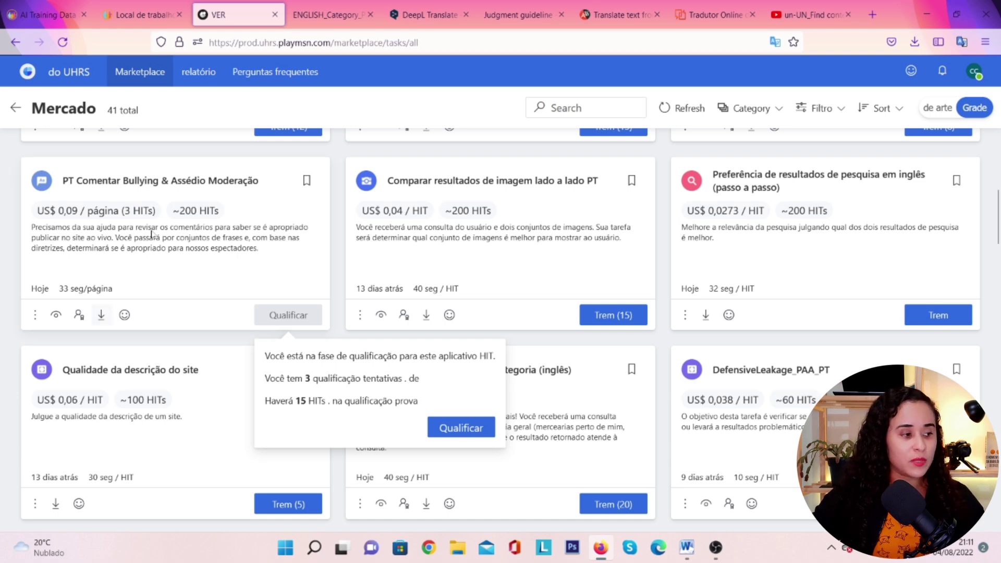
pyautogui.click(188, 282)
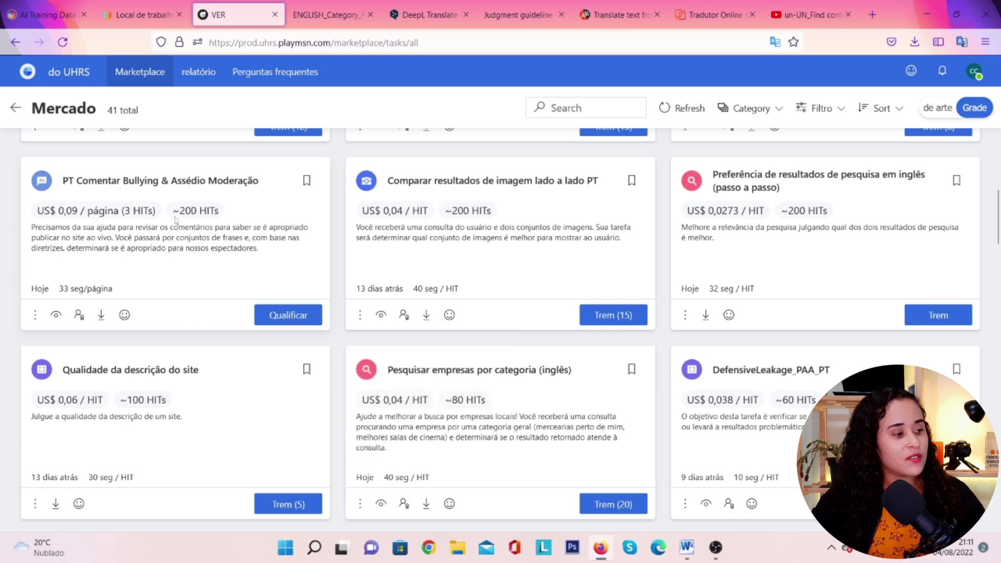
pyautogui.moveTo(172, 214); pyautogui.dragTo(221, 214)
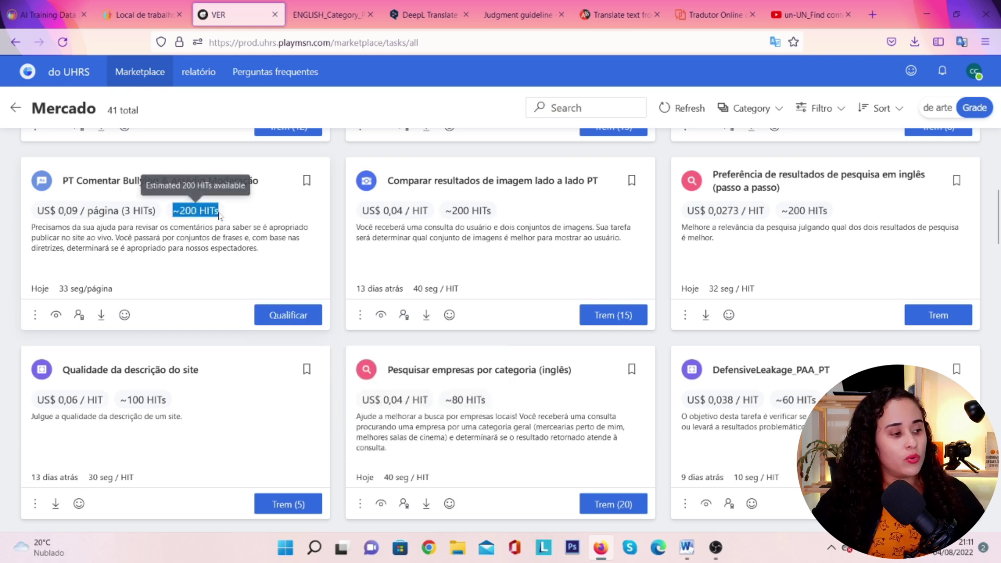
pyautogui.click(204, 279)
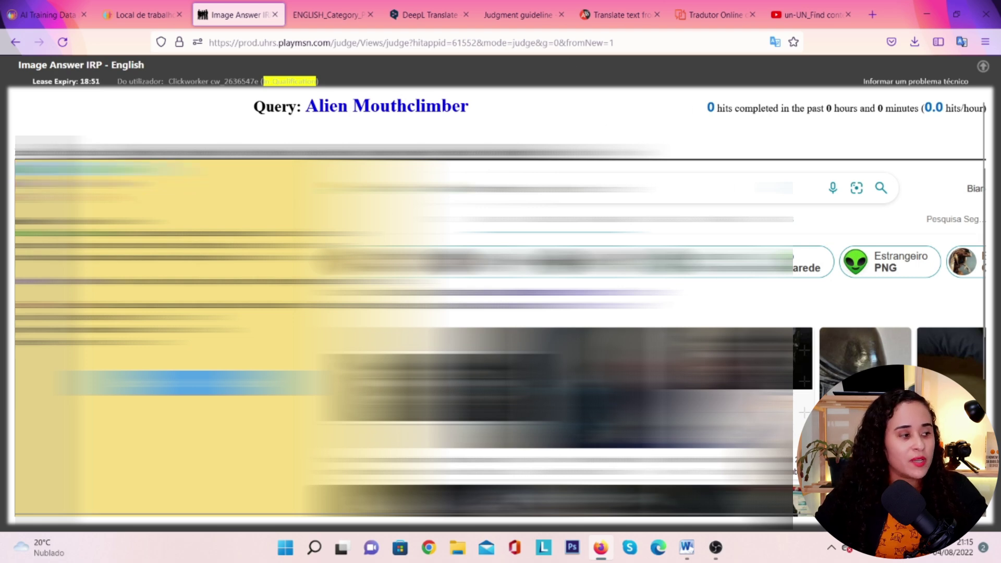
# - Highlight the hits-per-hour rate in the "Image Answer IRP - English" task and return to the marketplace category overview
pyautogui.moveTo(924, 108); pyautogui.dragTo(974, 108)
pyautogui.click(907, 125)
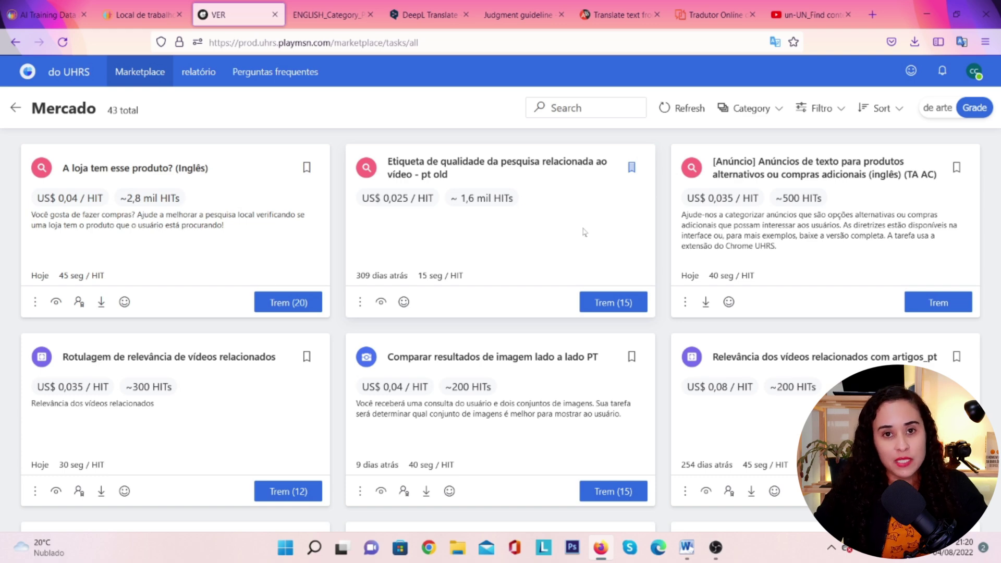
pyautogui.hotkey('alt', 'Left')
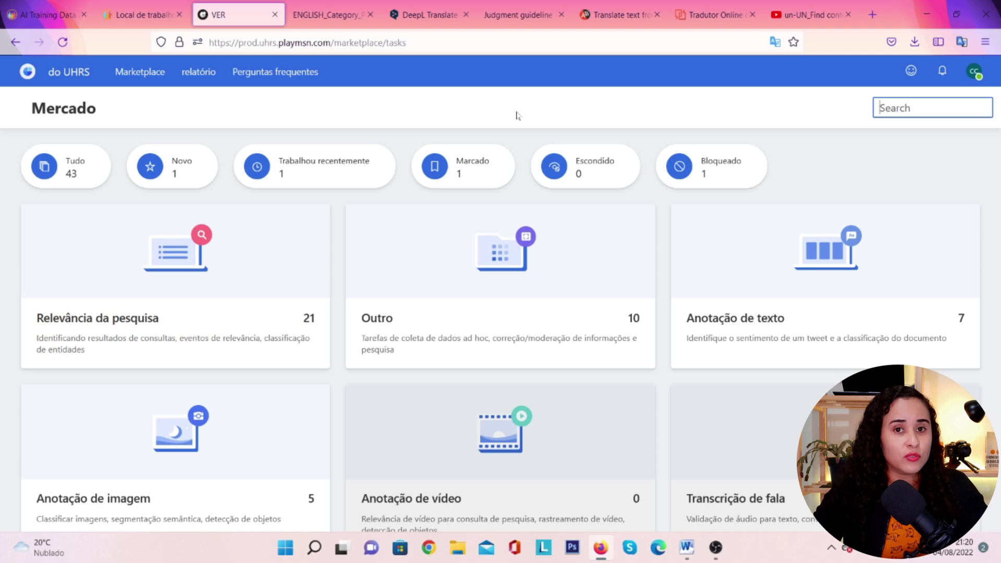
# - Open the UHRS report and highlight the spam accuracy of the "un-UN_Find conteúdo do site" task
pyautogui.click(198, 73)
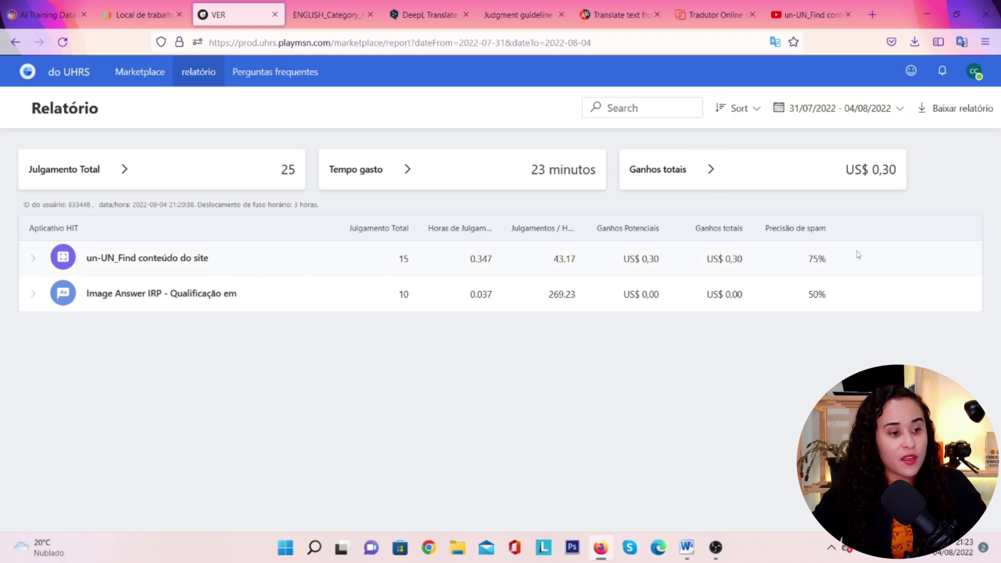
pyautogui.moveTo(807, 259); pyautogui.dragTo(830, 263)
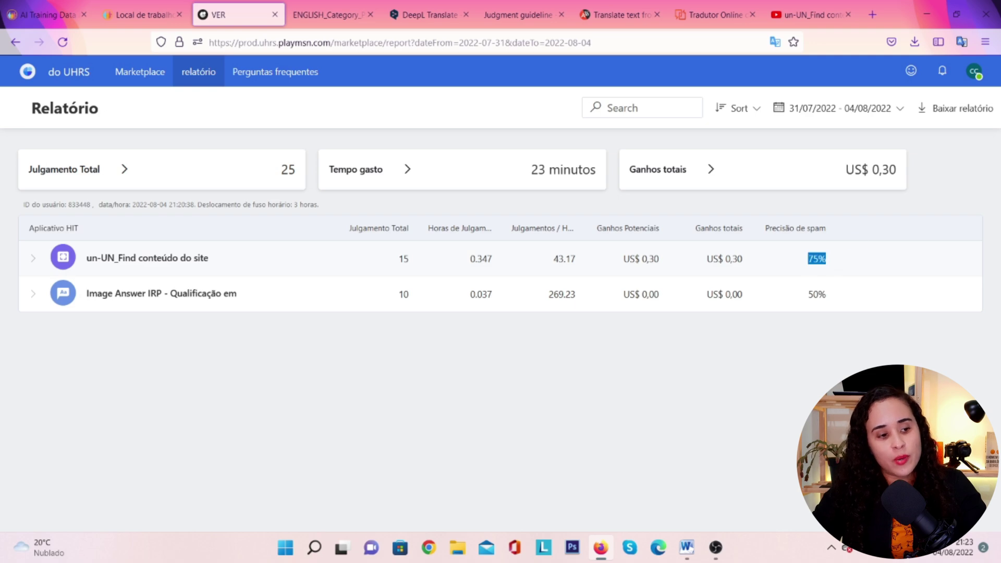
pyautogui.click(855, 340)
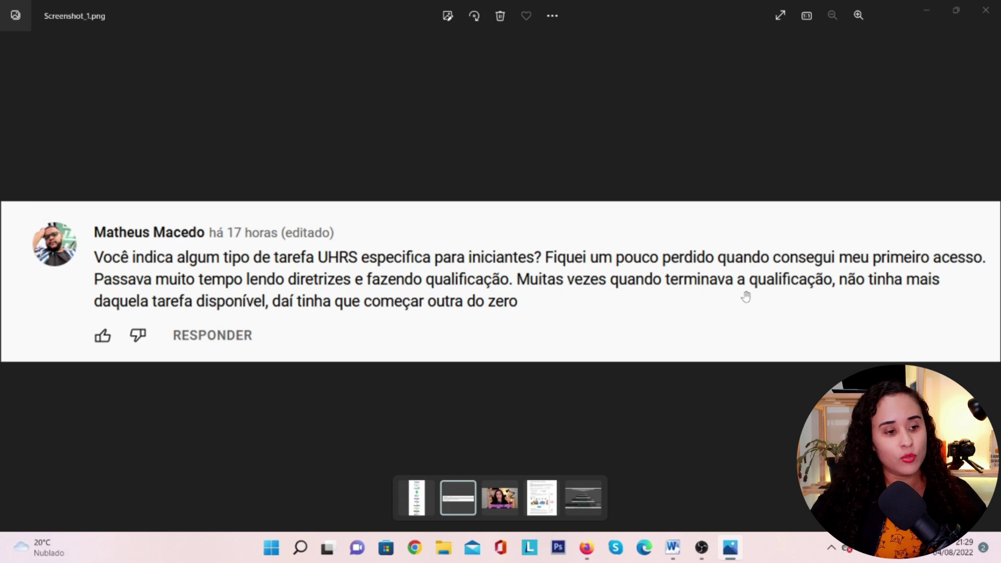
# - Switch from the comment screenshot to Firefox, open the YouTube results, highlight the query "un-UN_Find content from website" and review the videos found
pyautogui.moveTo(972, 276)
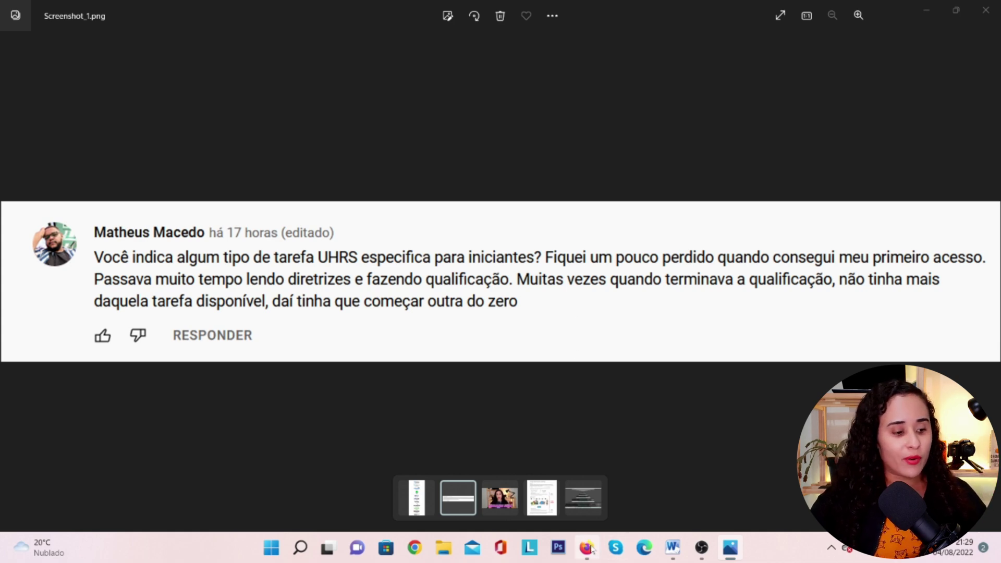
pyautogui.click(586, 480)
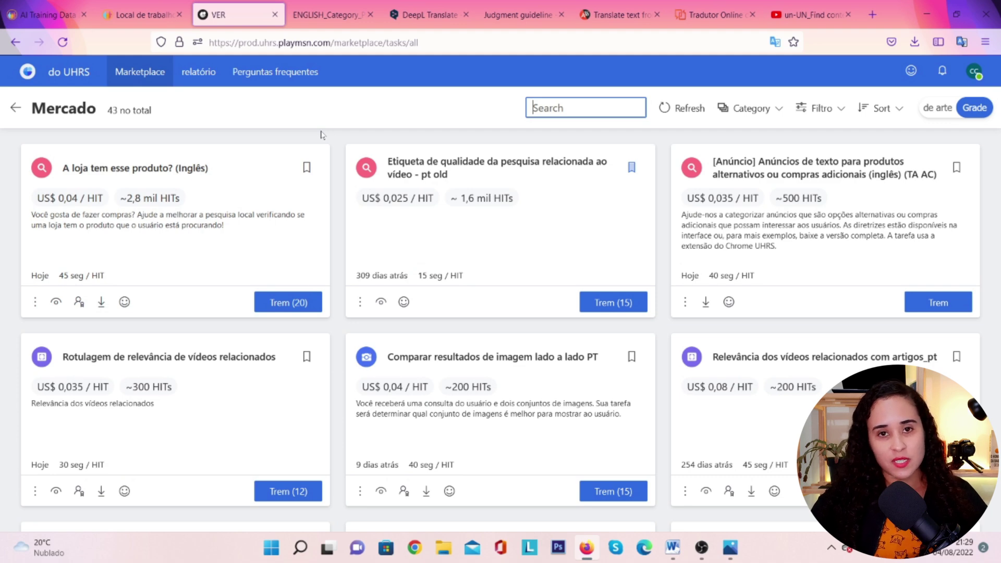
pyautogui.click(790, 18)
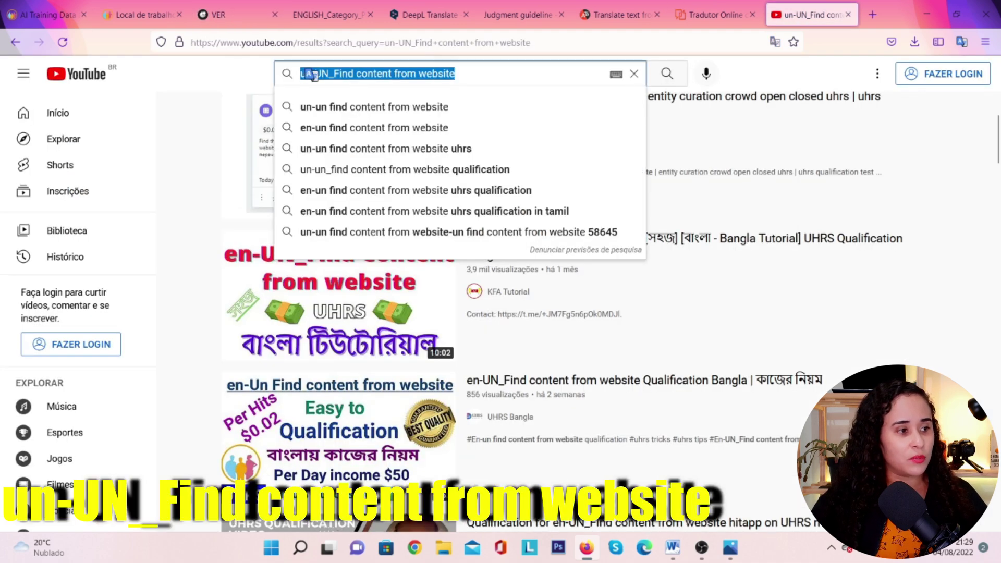
pyautogui.press('End')
pyautogui.moveTo(455, 73); pyautogui.dragTo(266, 83)
pyautogui.click(409, 185)
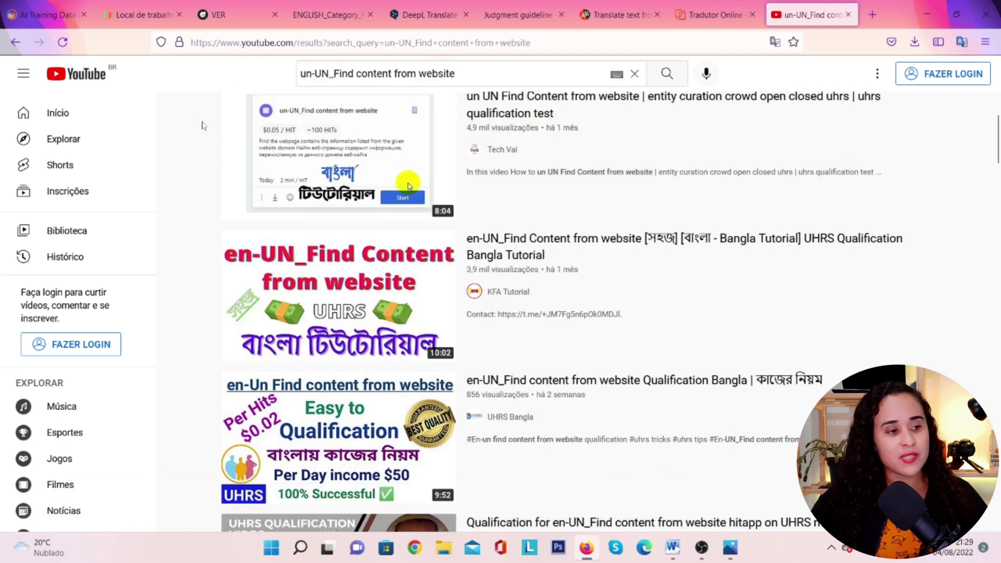
pyautogui.scroll(9, 203, 125)
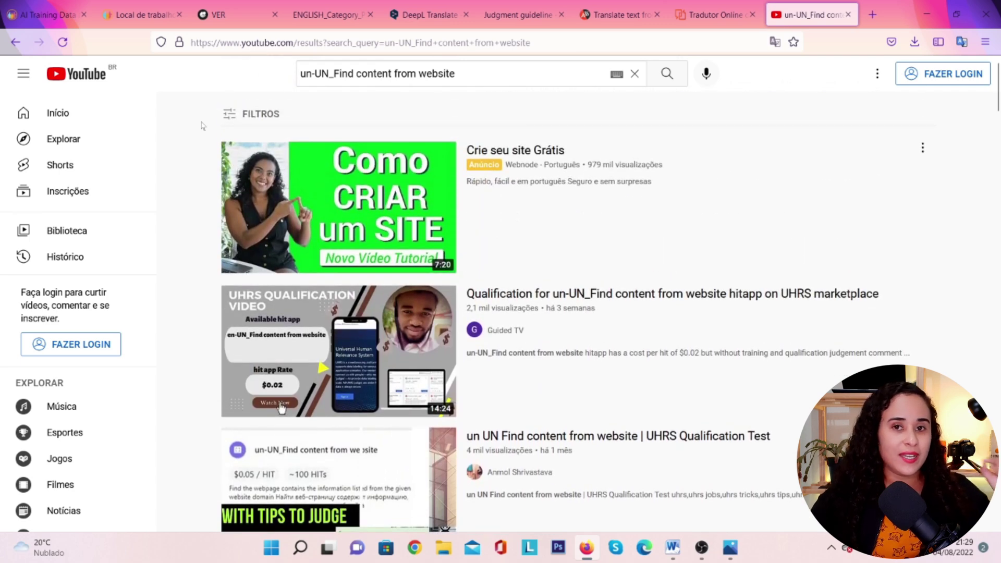
pyautogui.moveTo(455, 74); pyautogui.dragTo(265, 83)
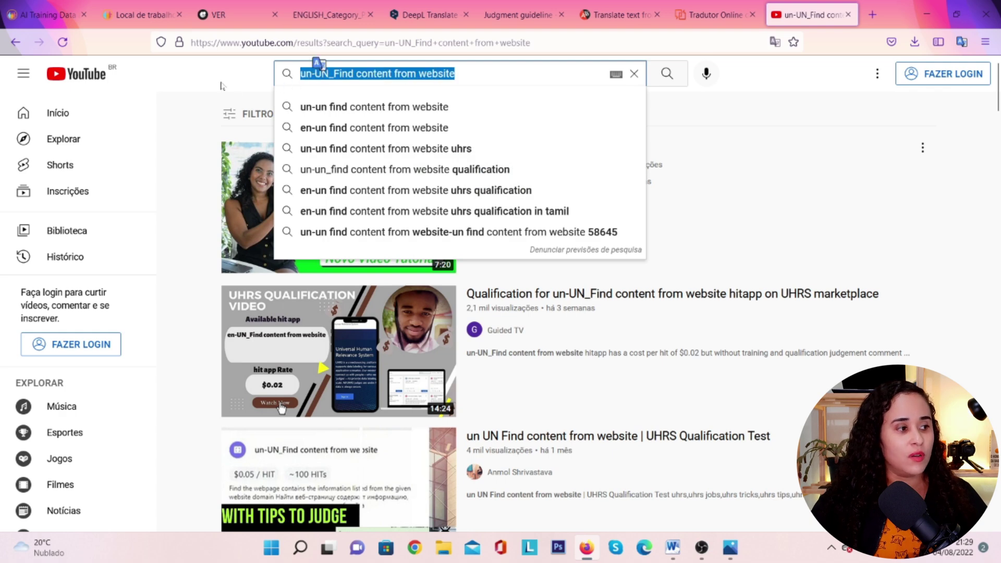
# - Return to the UHRS blocked tasks and check the title of the "Simplified Image Intent Query Labeling - English" task
pyautogui.click(237, 14)
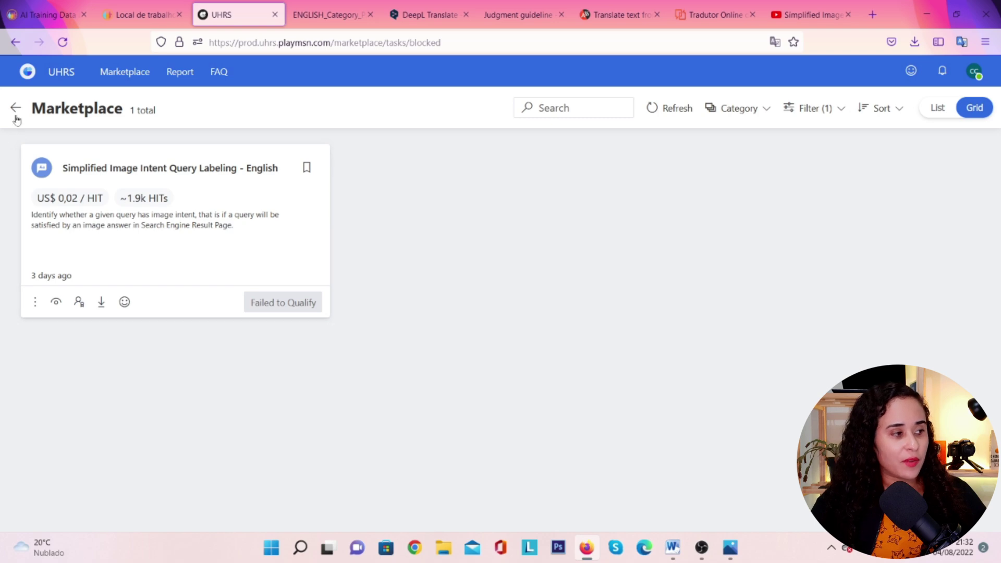
pyautogui.doubleClick(248, 170)
pyautogui.click(261, 194)
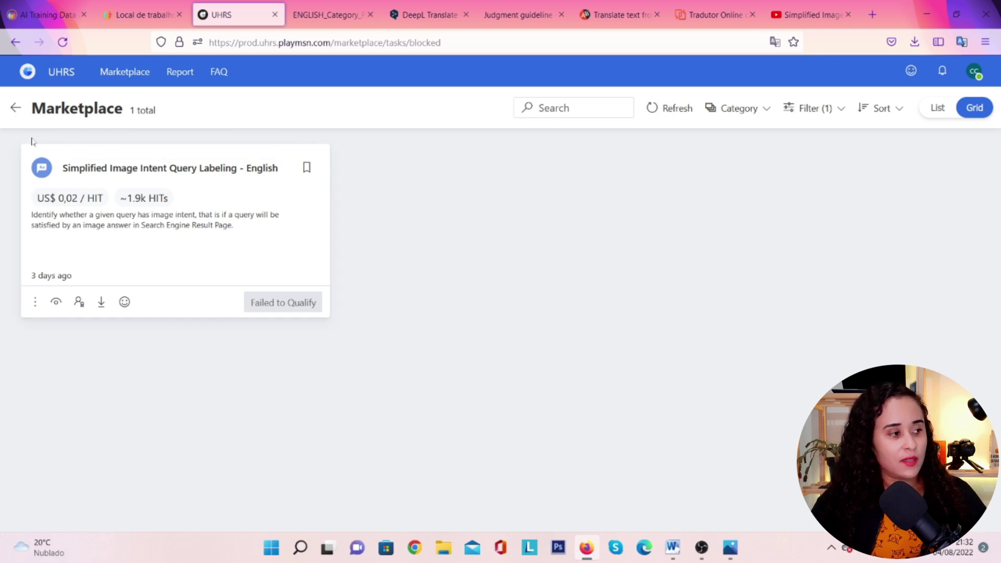
# - Open the list of all marketplace tasks and examine the English task names, pay rates and training or qualification options
pyautogui.click(16, 108)
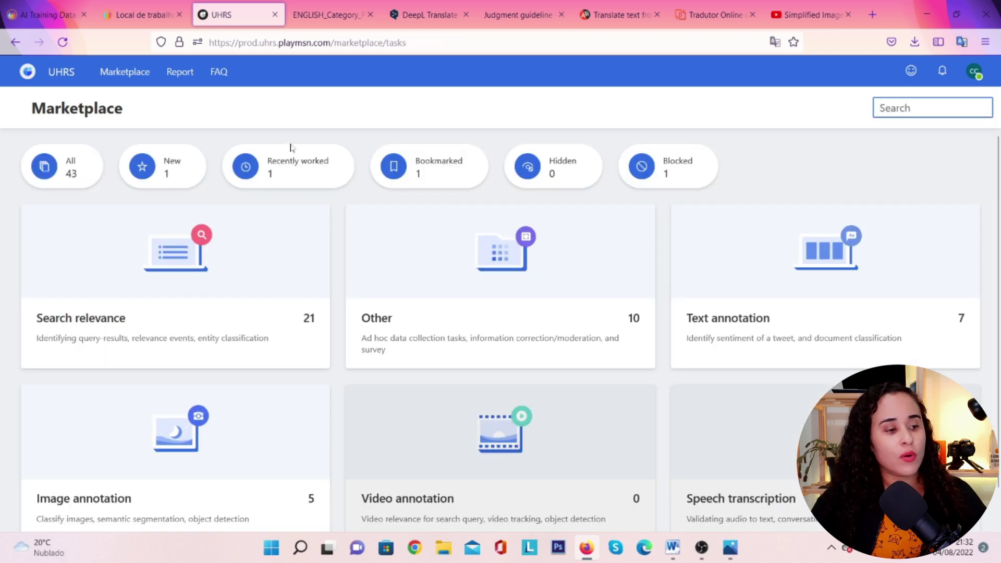
pyautogui.click(74, 173)
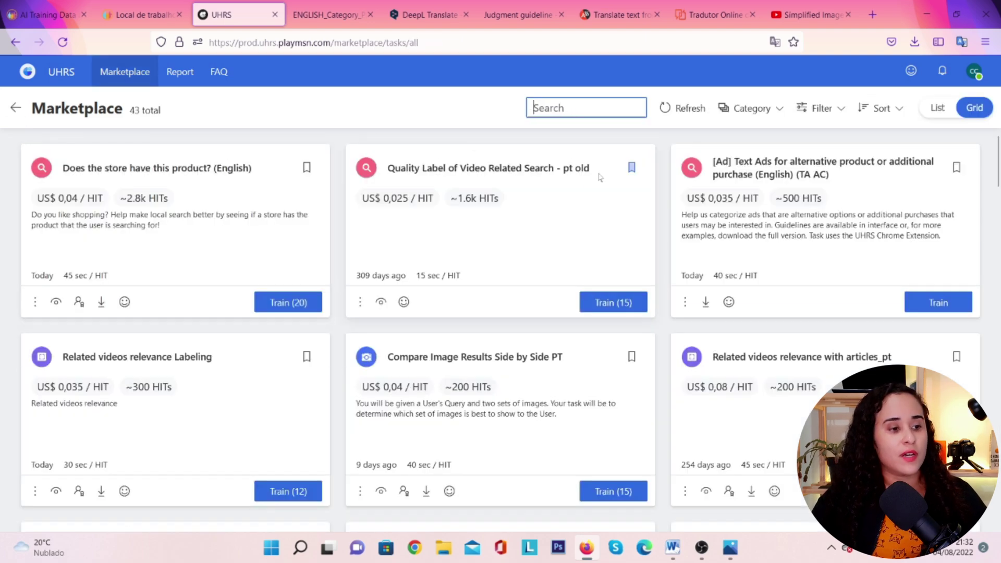
pyautogui.scroll(-7, 986, 227)
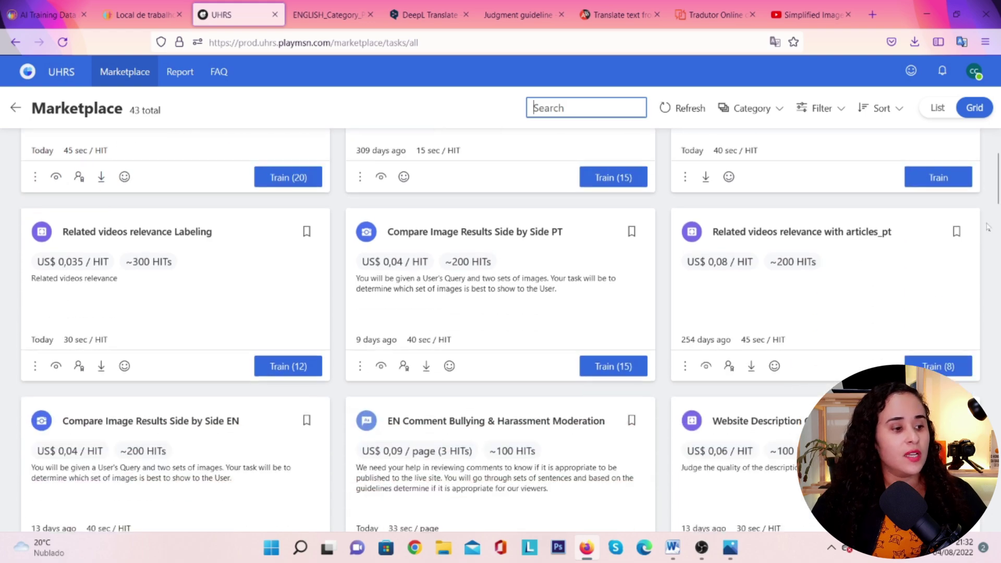
pyautogui.scroll(3, 986, 227)
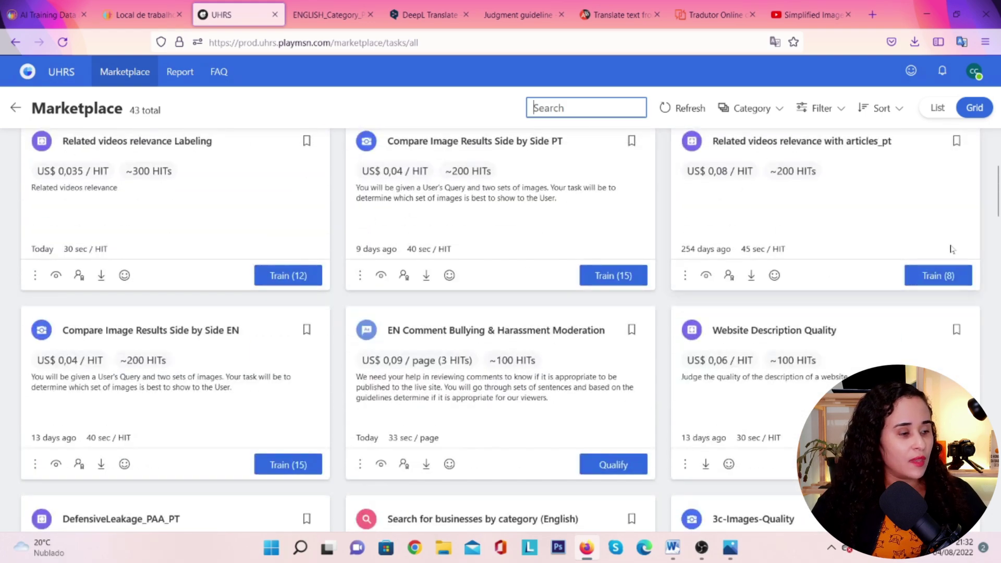
pyautogui.scroll(-4, 949, 249)
pyautogui.scroll(-5, 949, 249)
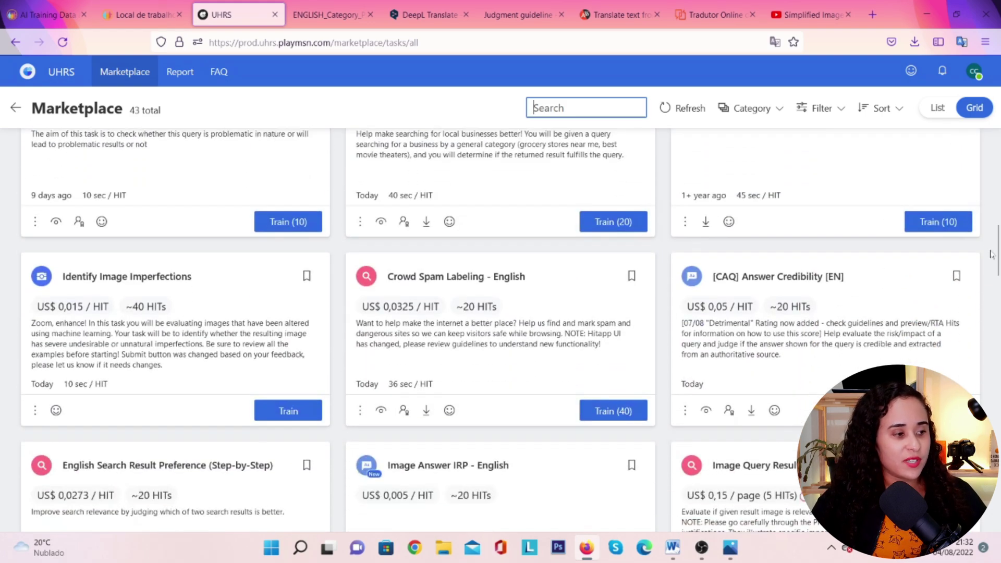
pyautogui.scroll(-4, 991, 253)
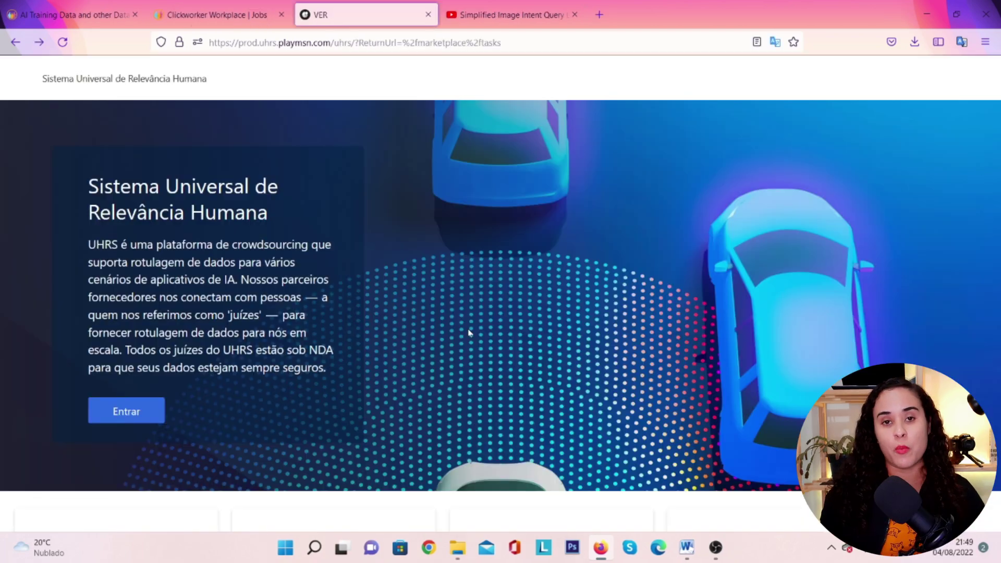